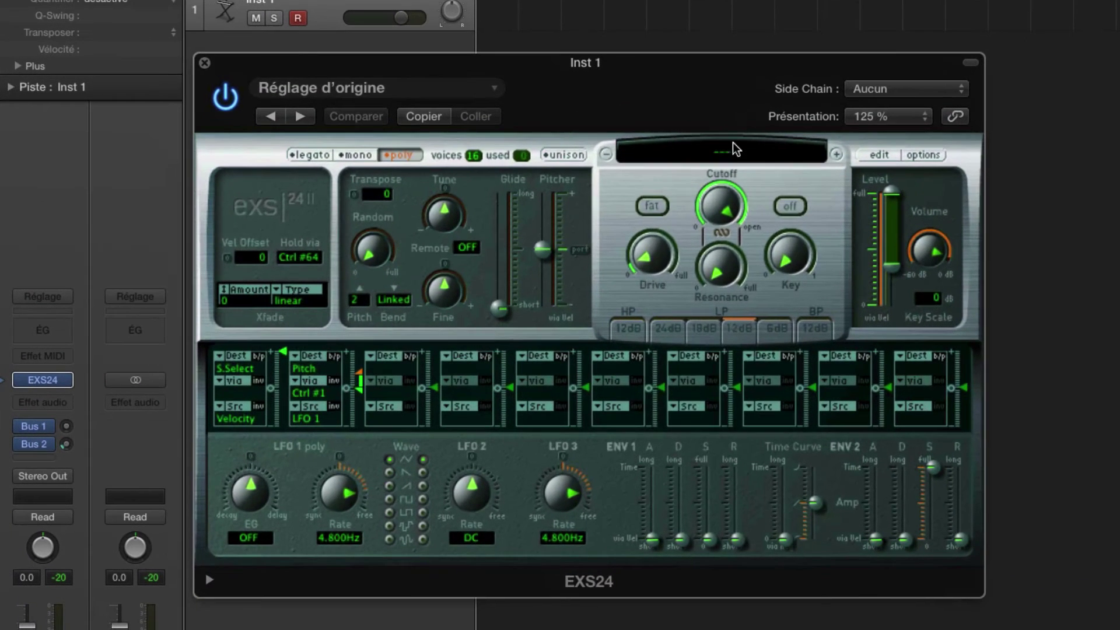
Look through the EXS24 sampler's instrument categories, including Acoustic Pianos, Guitars, Bass and the Cinematic Textures list, without loading an instrument
click(692, 203)
mouse_move(696, 328)
mouse_move(721, 284)
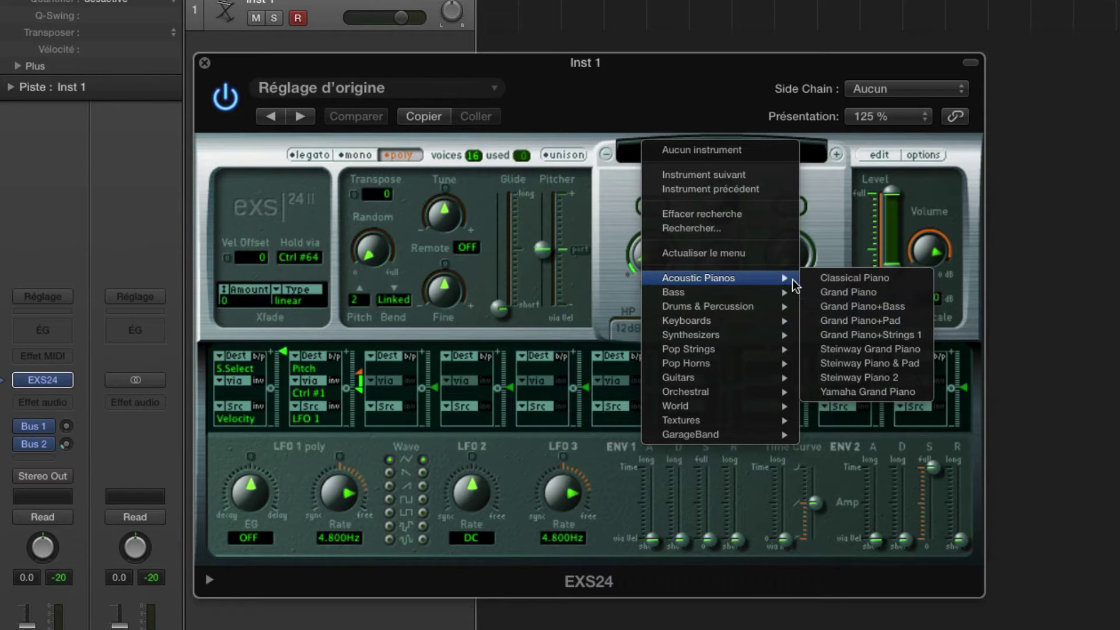
mouse_move(740, 313)
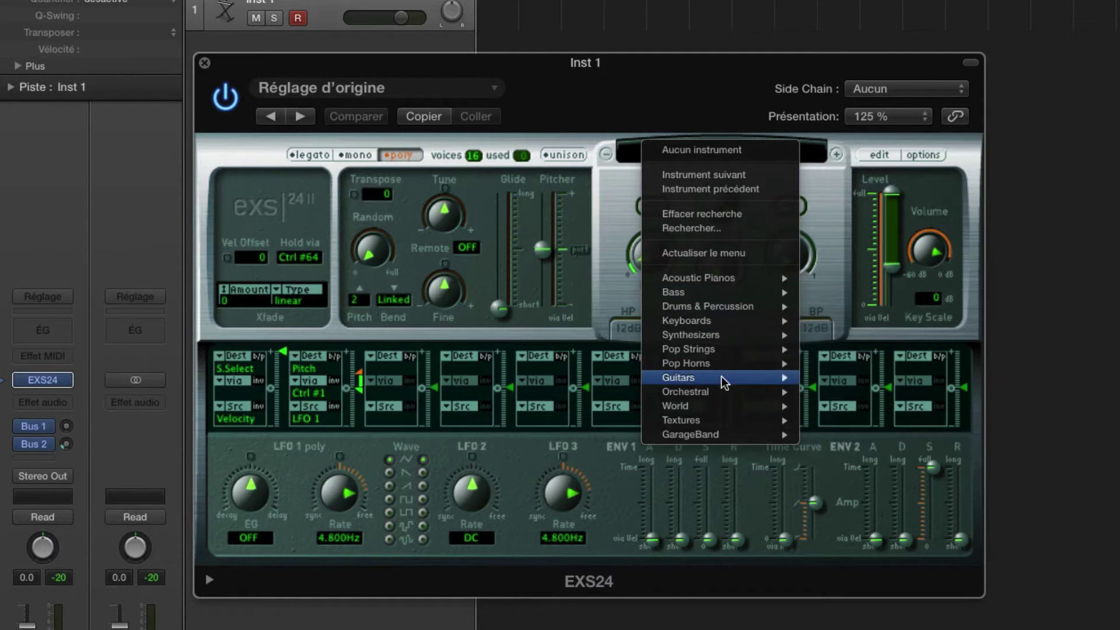
mouse_move(730, 369)
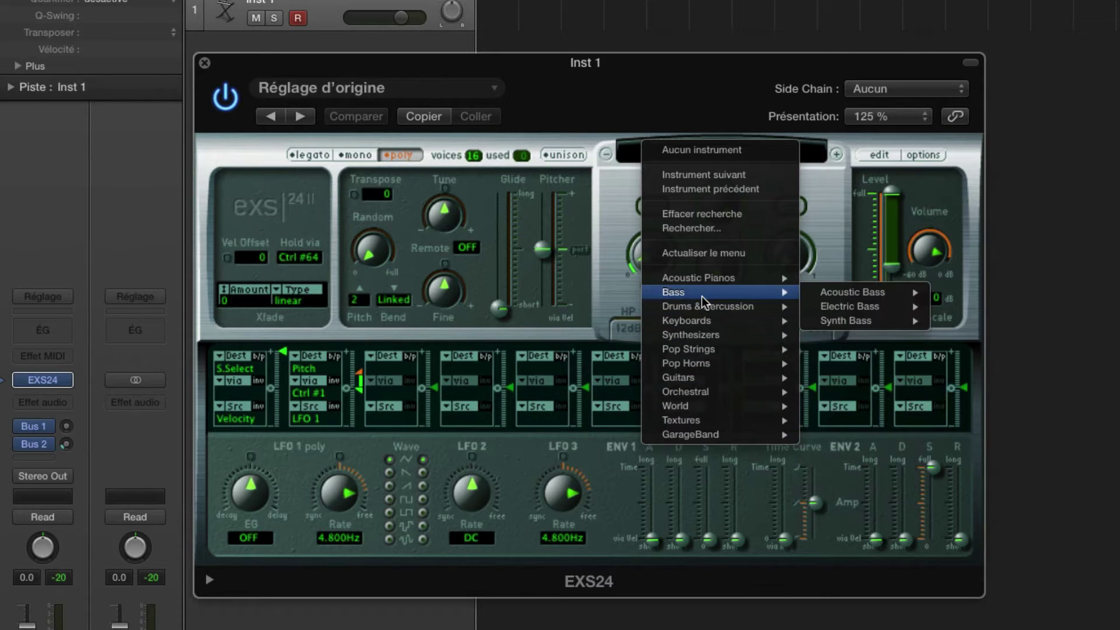
mouse_move(705, 424)
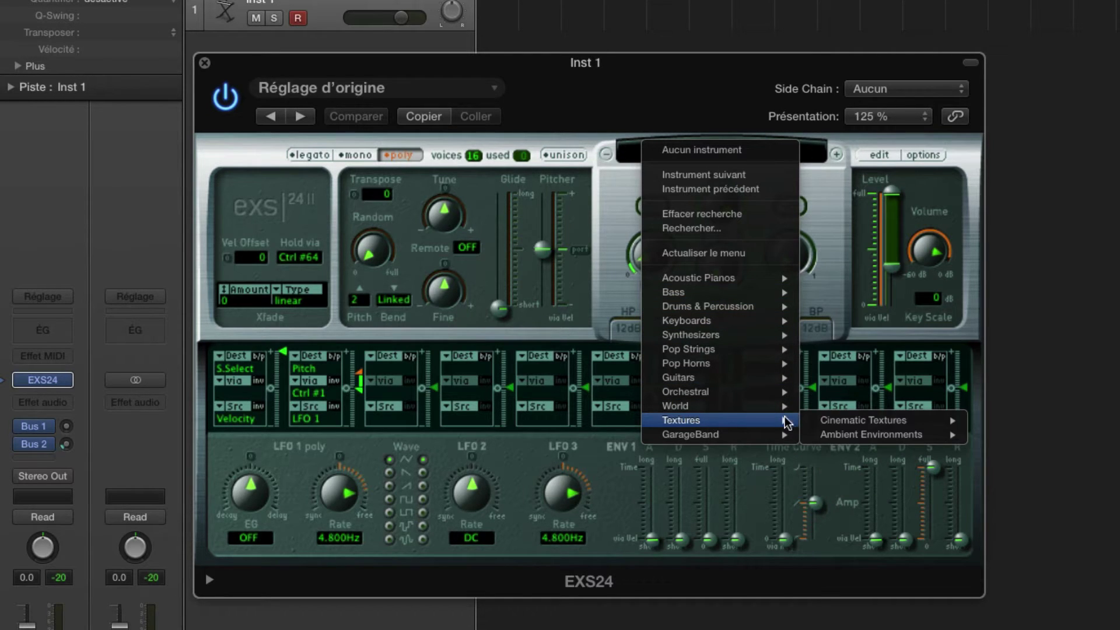
mouse_move(893, 421)
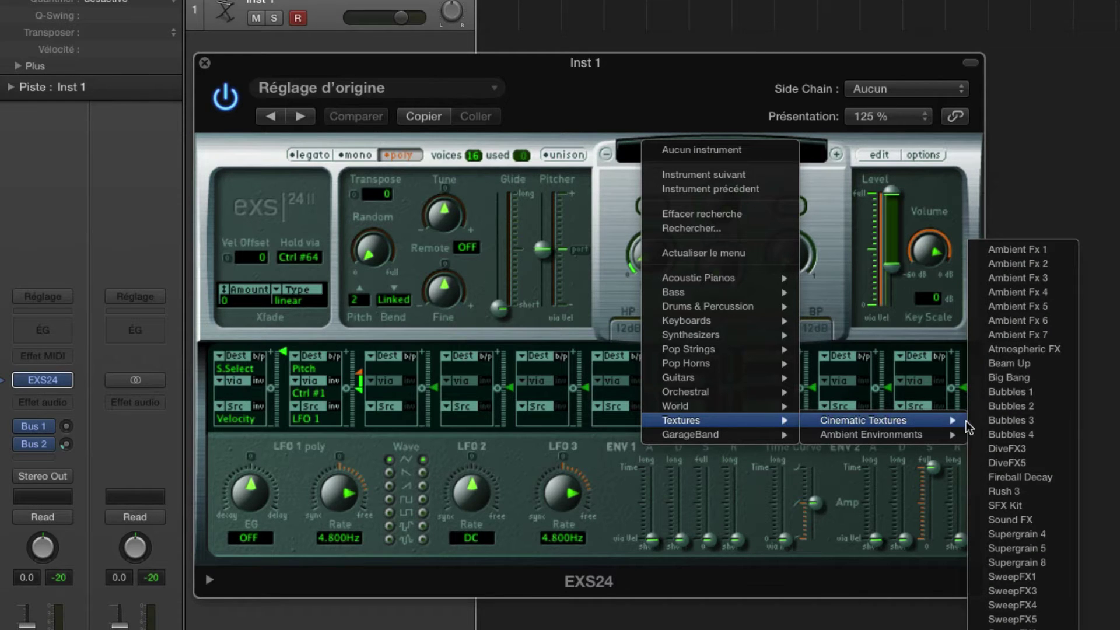
click(1004, 506)
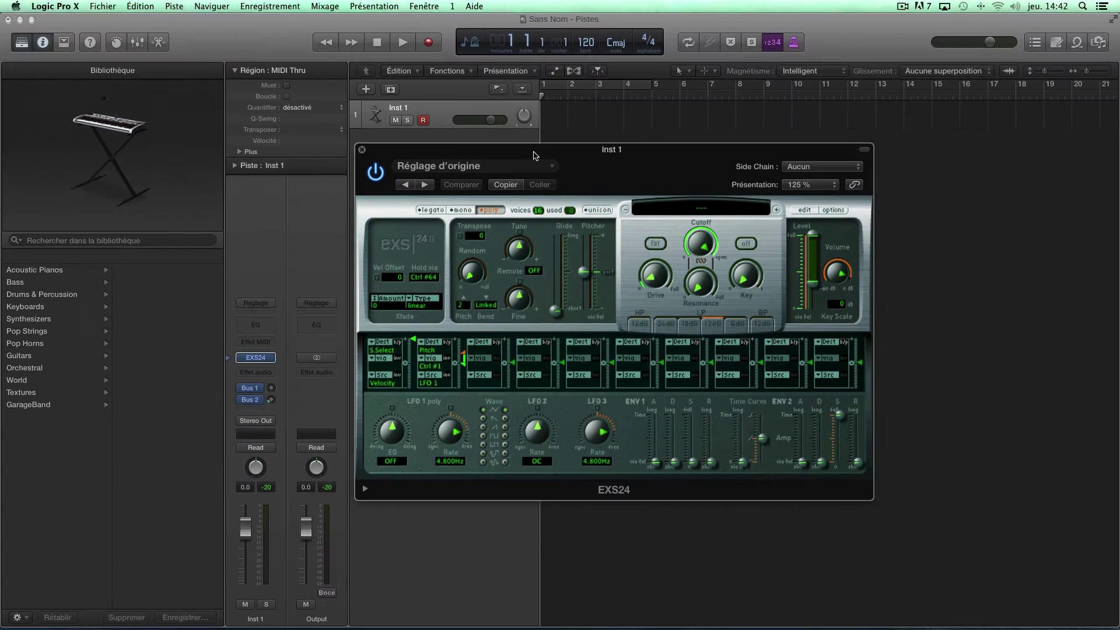
Close the EXS24 plug-in window of Inst 1 and quit Logic Pro X
drag(423, 90, 338, 77)
click(303, 140)
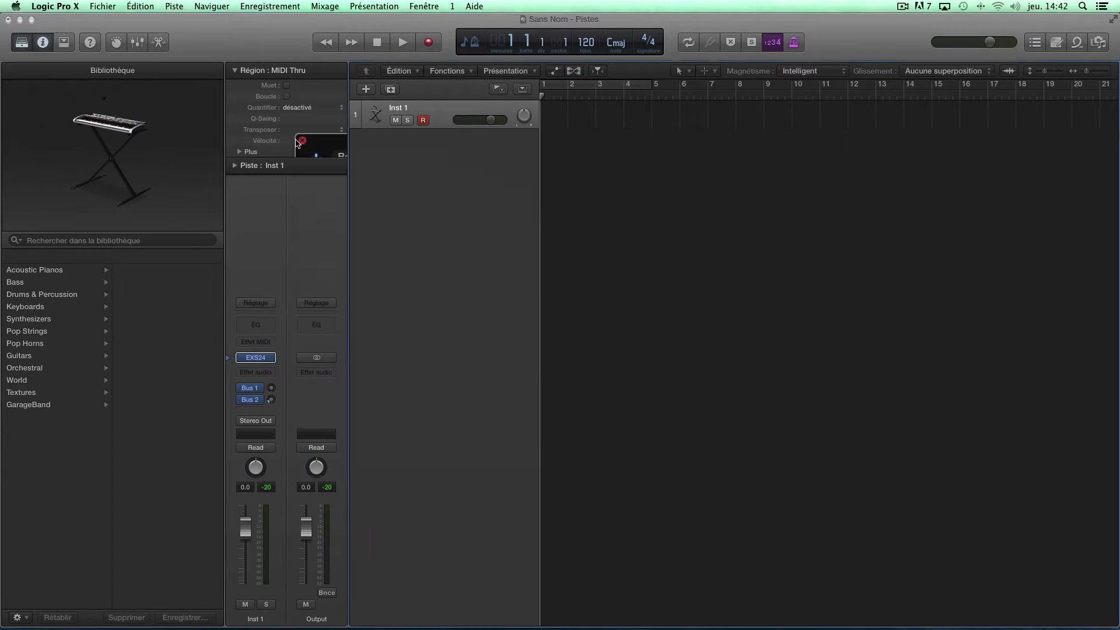
click(49, 6)
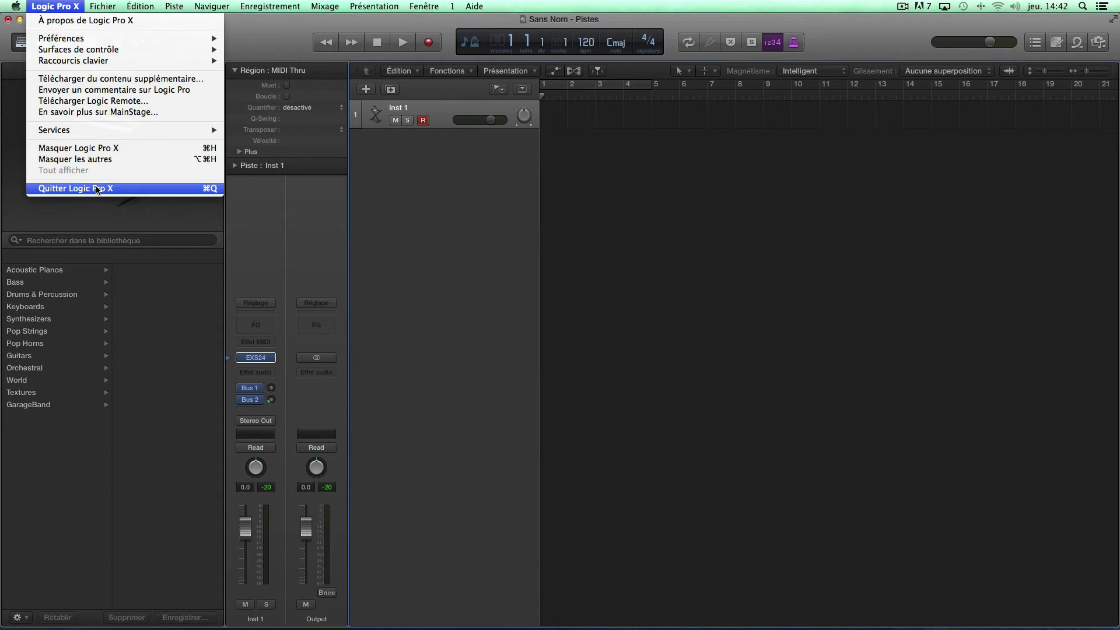
click(96, 188)
click(536, 217)
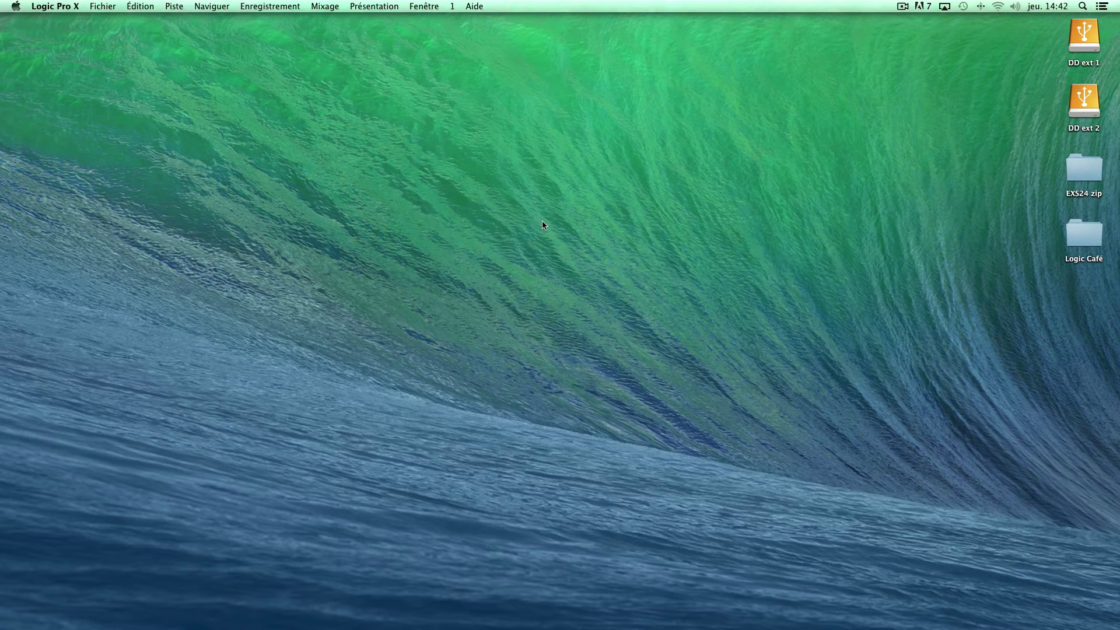
Switch to the Chrome window with logic-cafe.com and look through the site's EXS24 instruments for Logic Pro down to the last entries
mouse_move(880, 628)
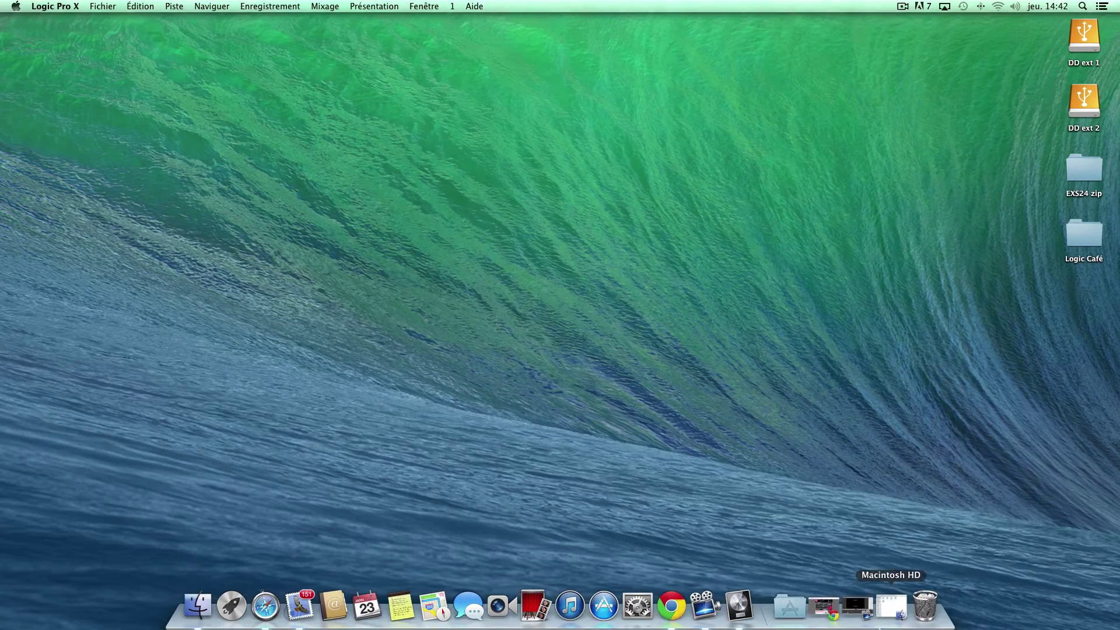
click(824, 607)
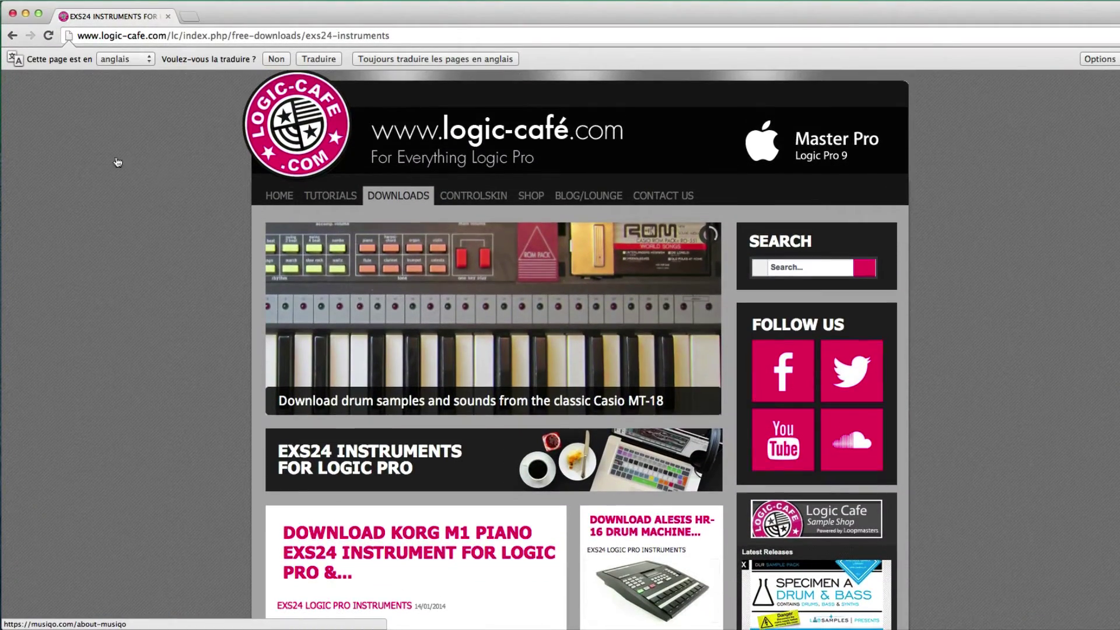
mouse_move(411, 196)
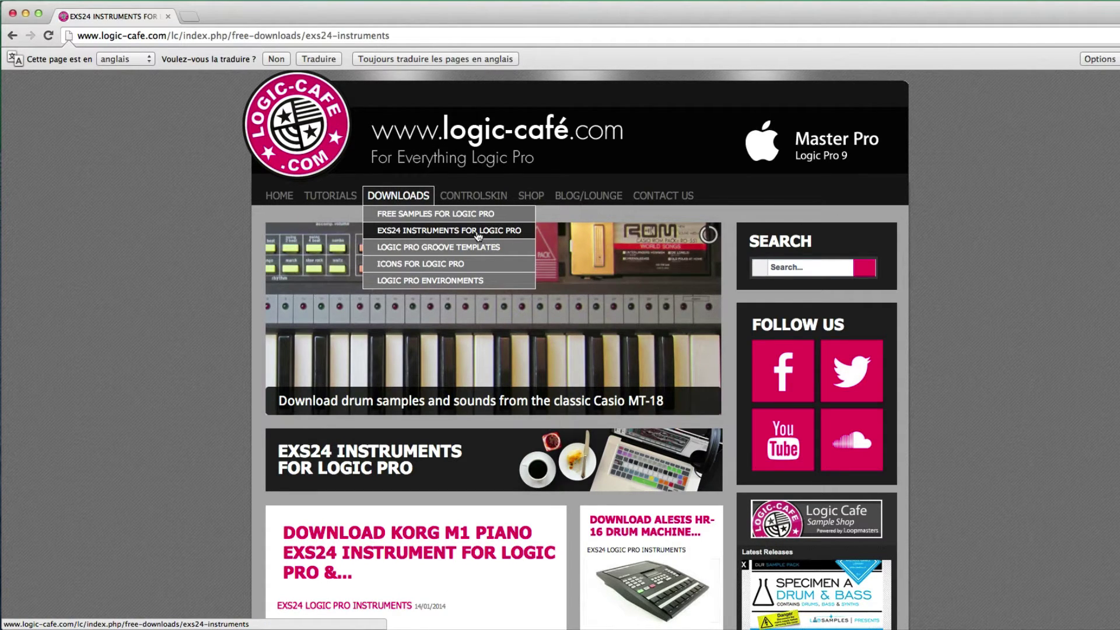
scroll(146, 218, down, 10)
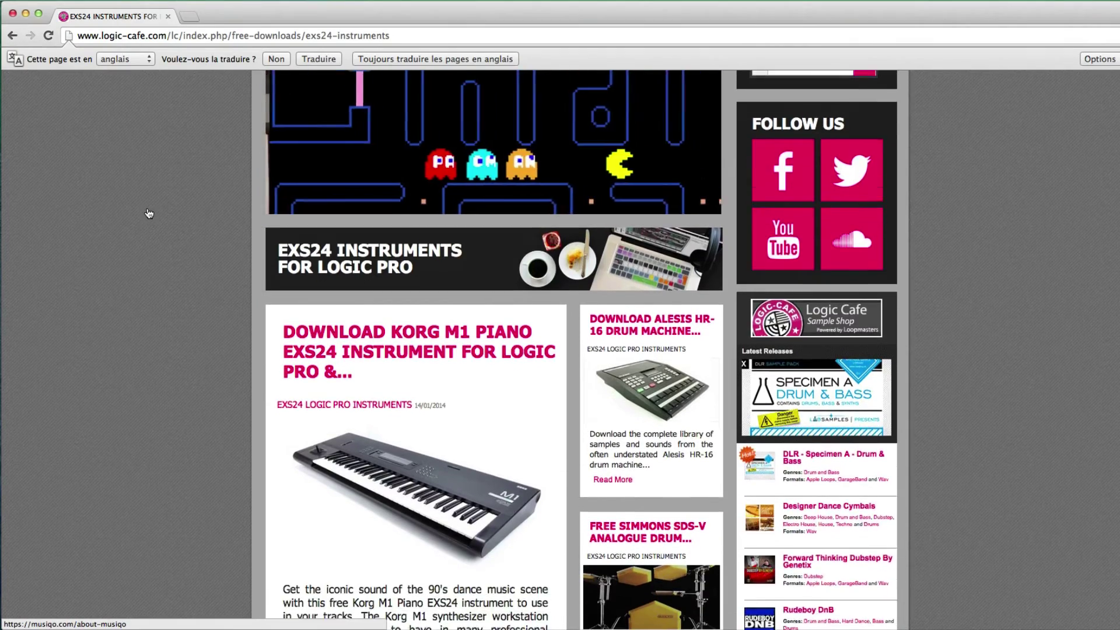
scroll(148, 214, down, 1)
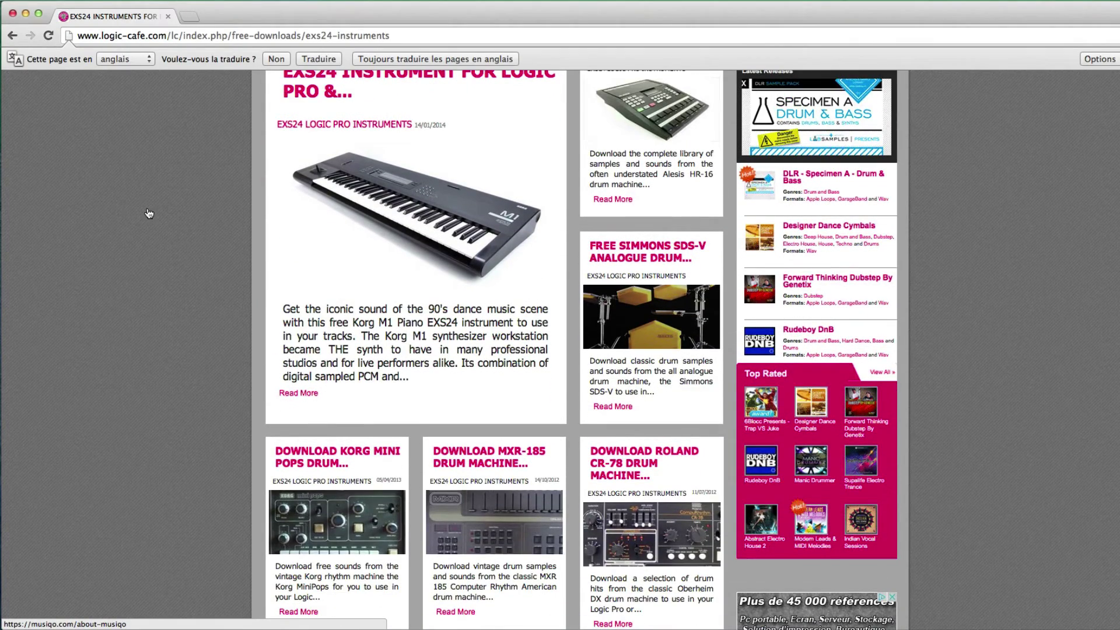
scroll(149, 214, down, 7)
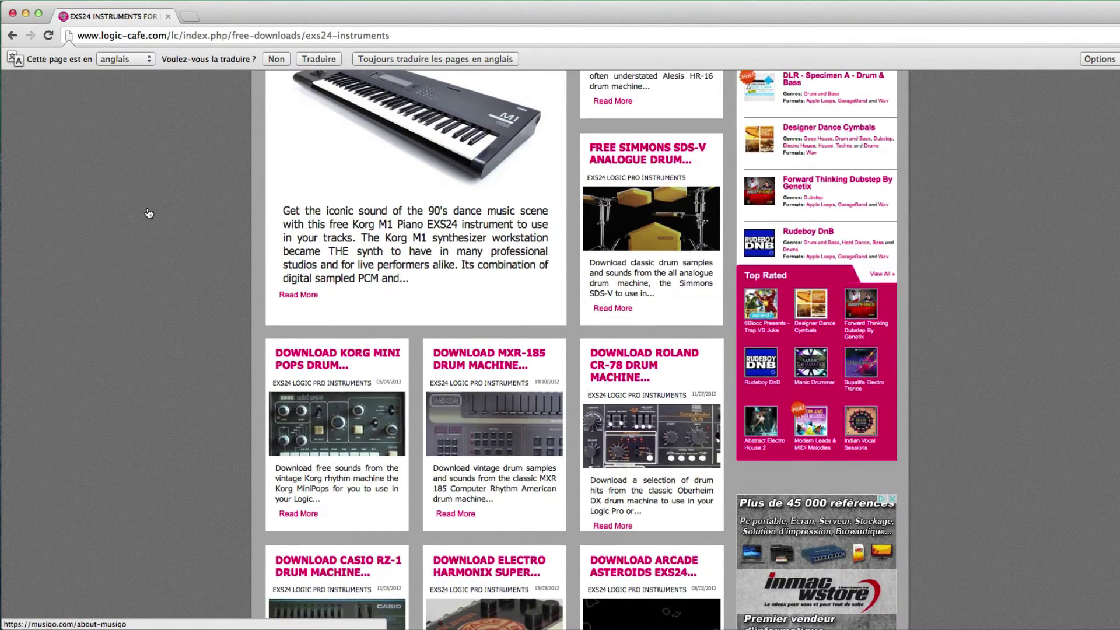
scroll(149, 213, down, 3)
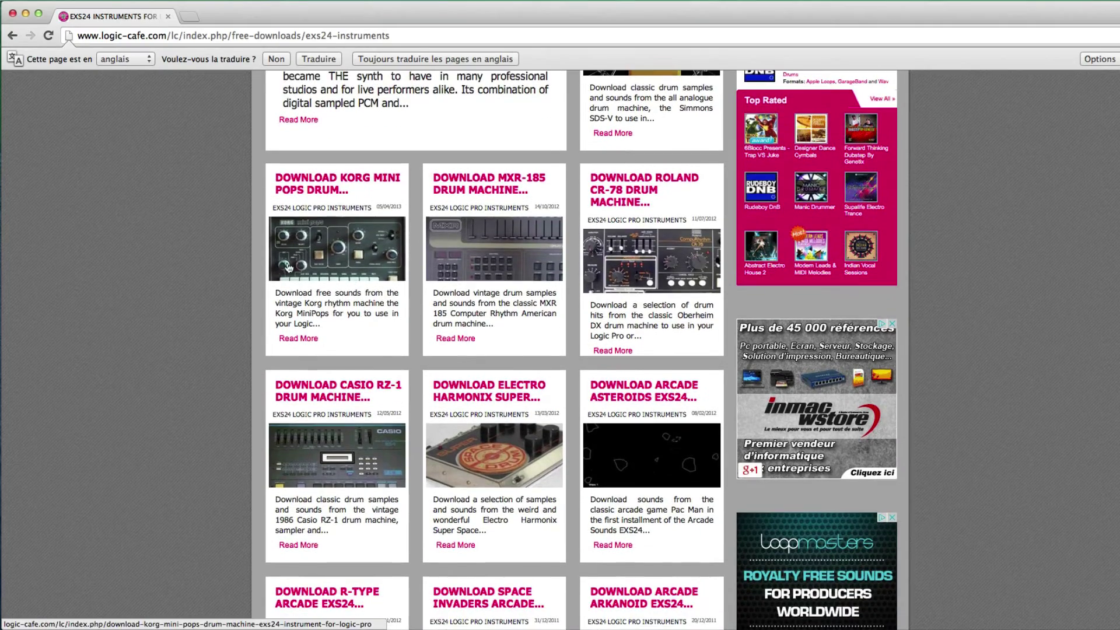
scroll(252, 234, down, 11)
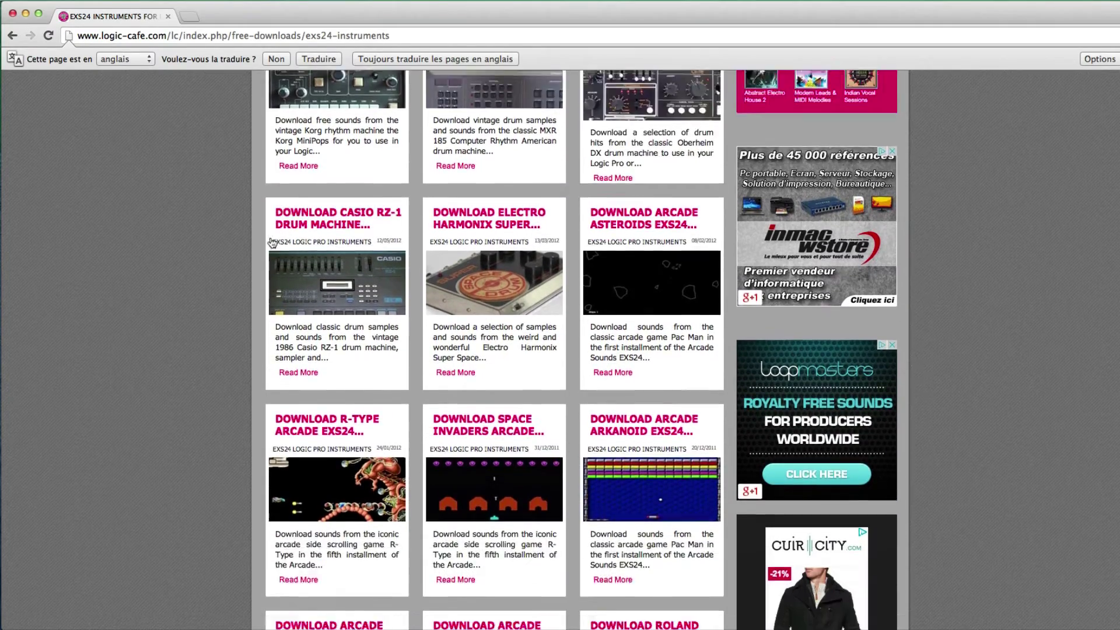
scroll(252, 234, down, 15)
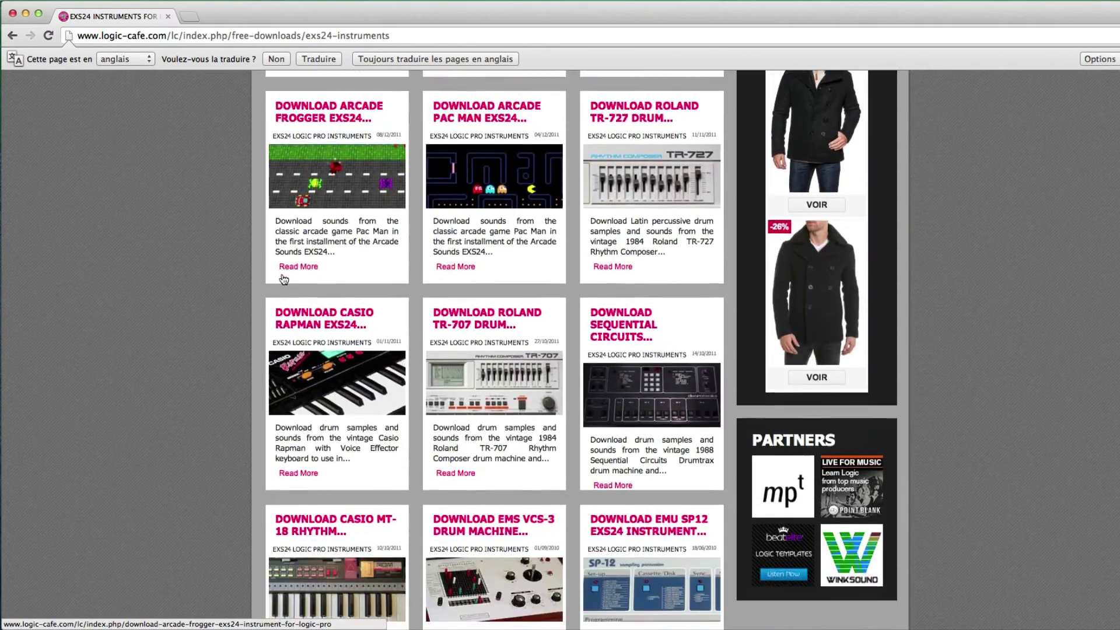
scroll(252, 269, down, 15)
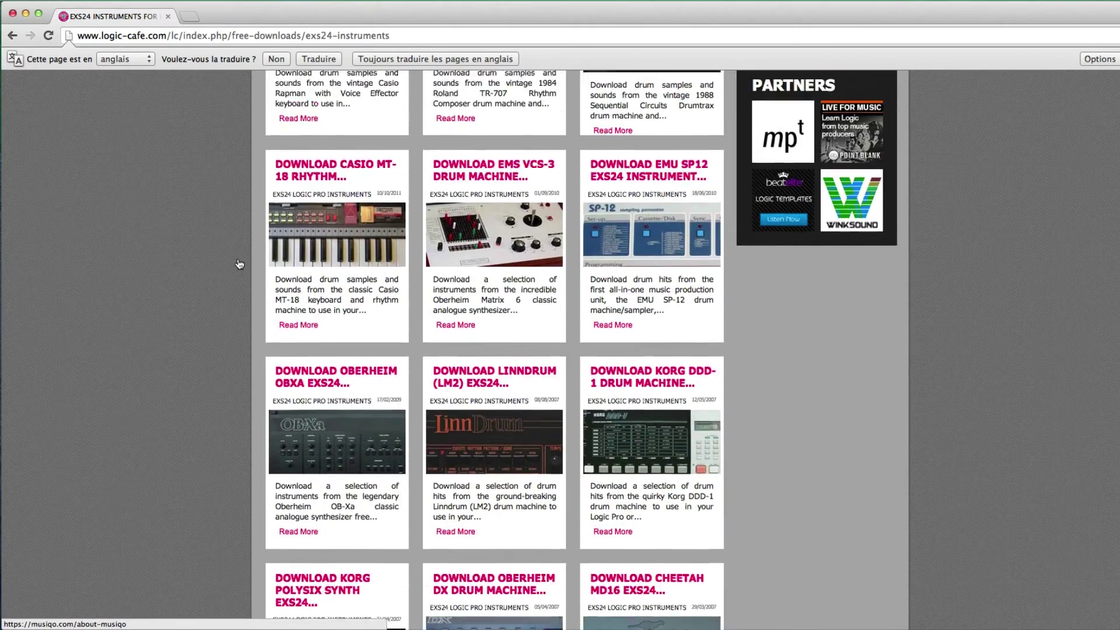
scroll(239, 265, down, 7)
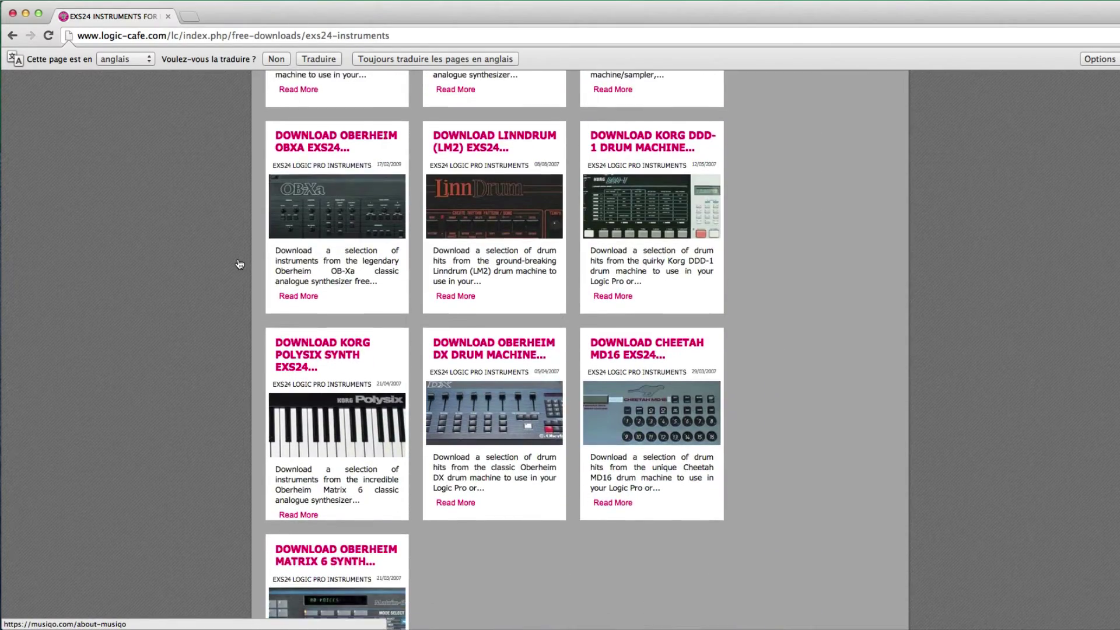
scroll(239, 264, down, 2)
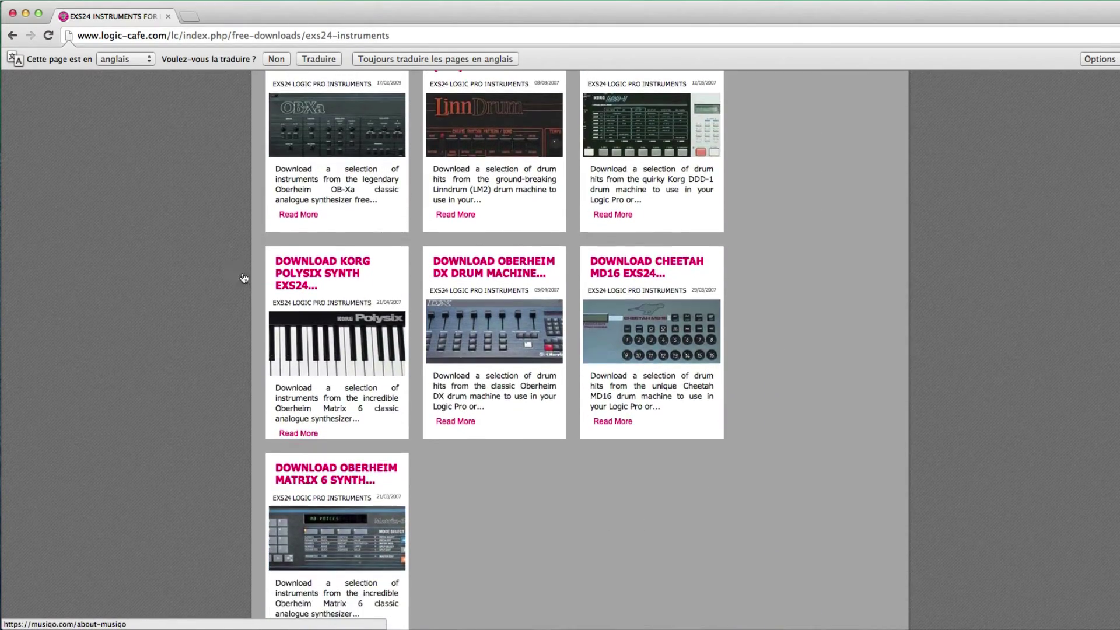
Open the Oberheim Matrix 6 synth download page in a new tab and read through its description
right_click(324, 472)
click(338, 472)
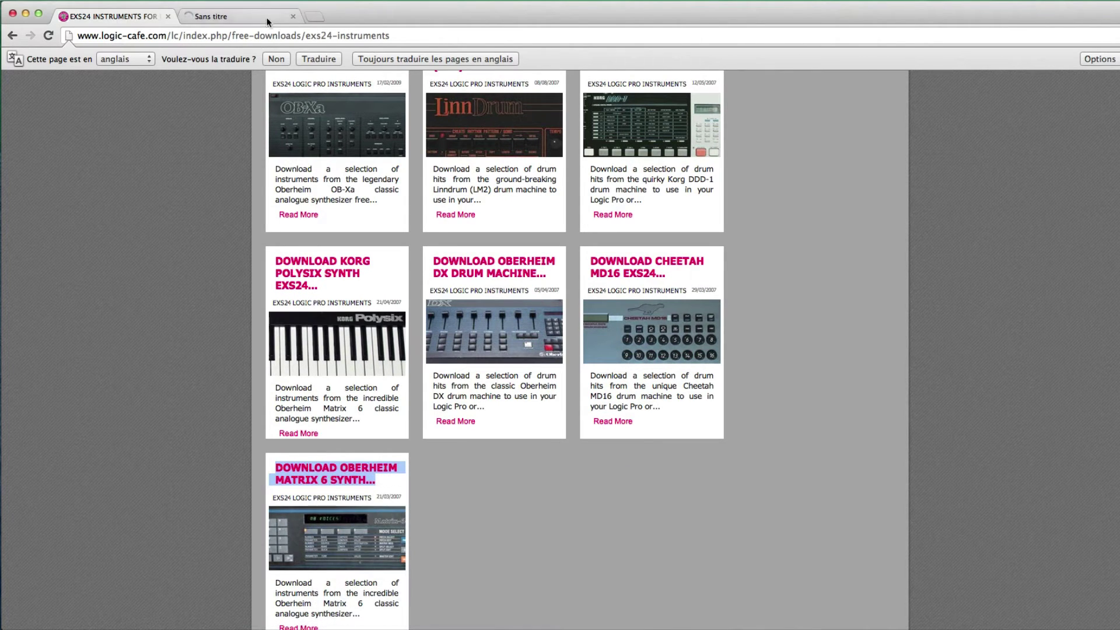
click(239, 17)
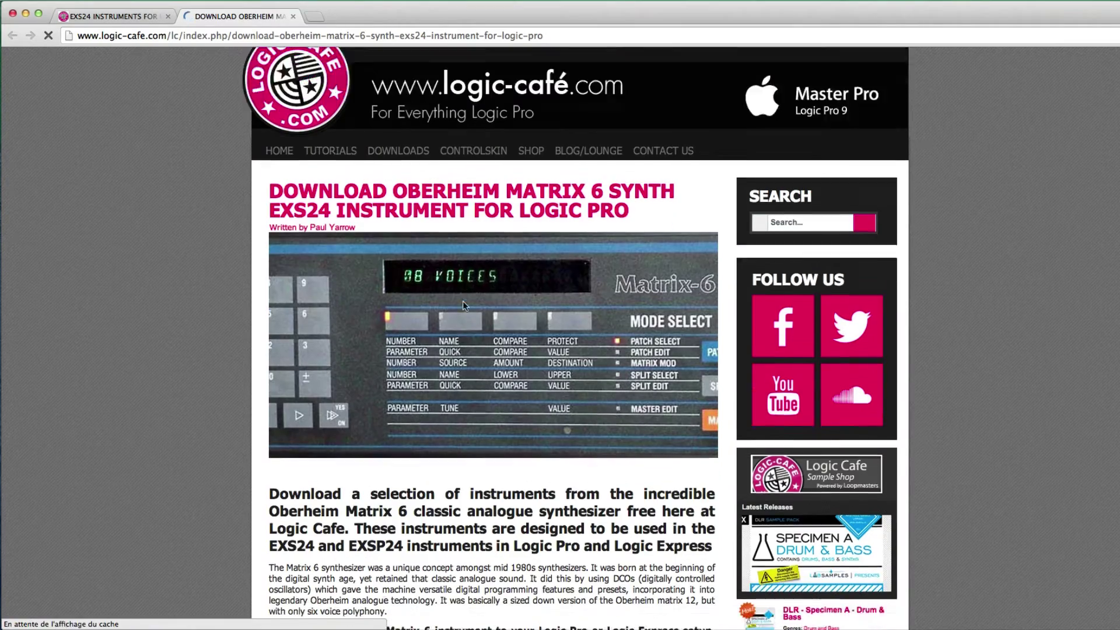
scroll(463, 300, down, 5)
scroll(443, 408, down, 5)
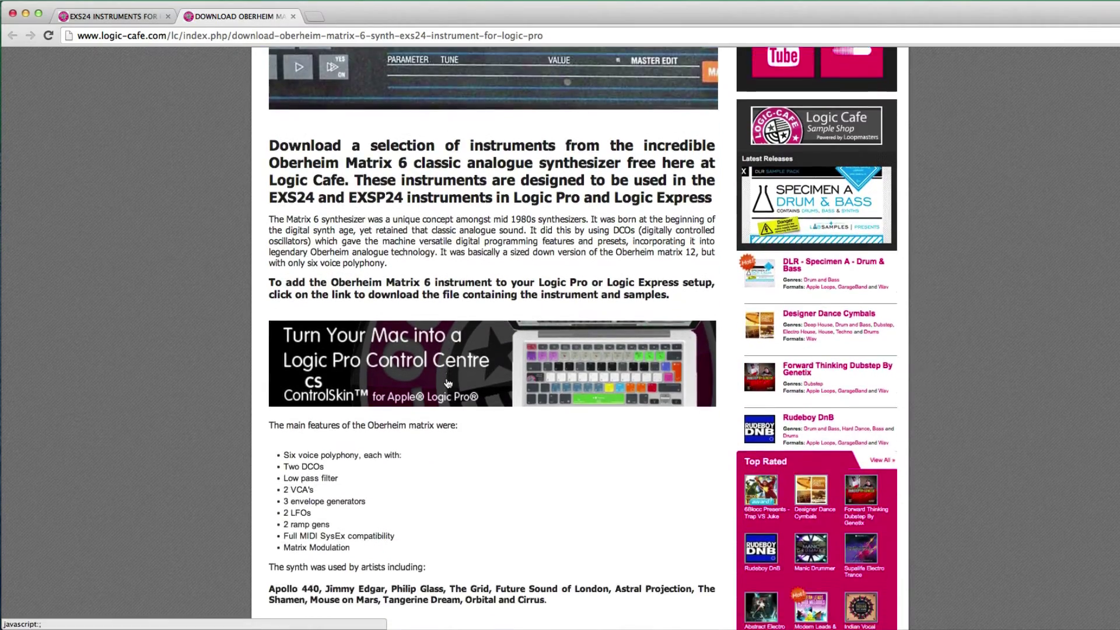
scroll(318, 427, down, 4)
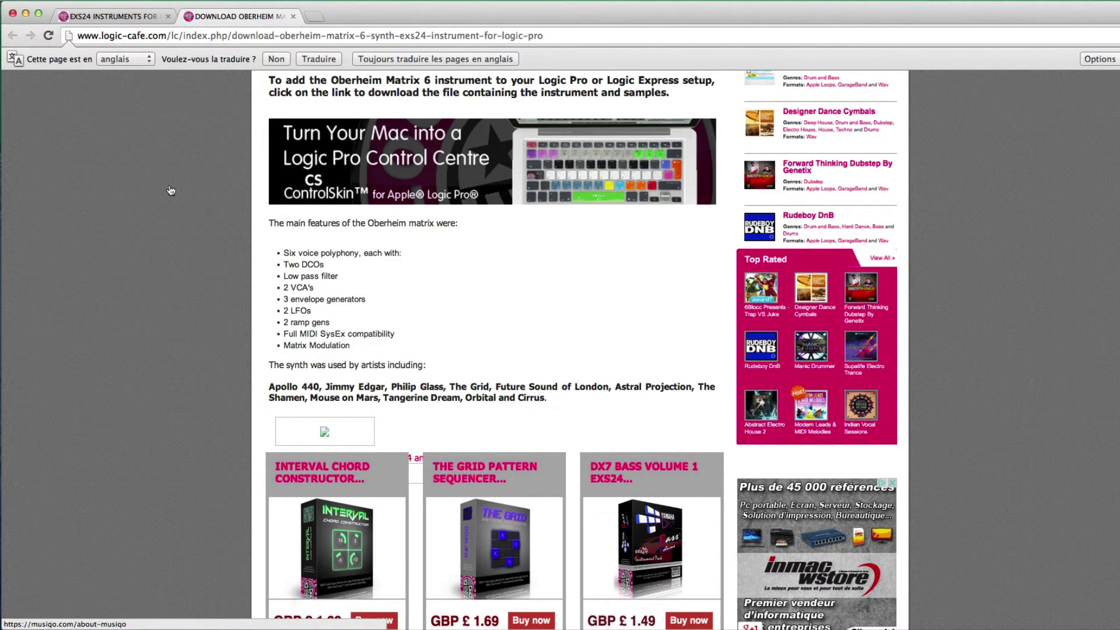
Minimize the browser, extract Korg_PolySix_EXS.zip in the desktop's EXS24 zip folder, and close the folder window
click(26, 13)
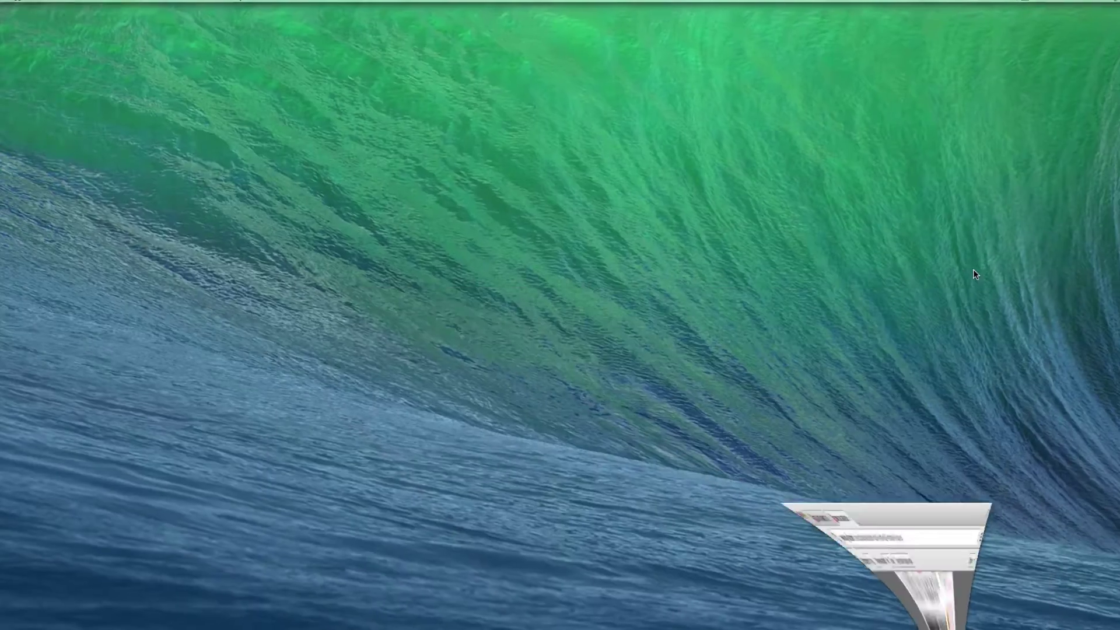
double_click(1084, 170)
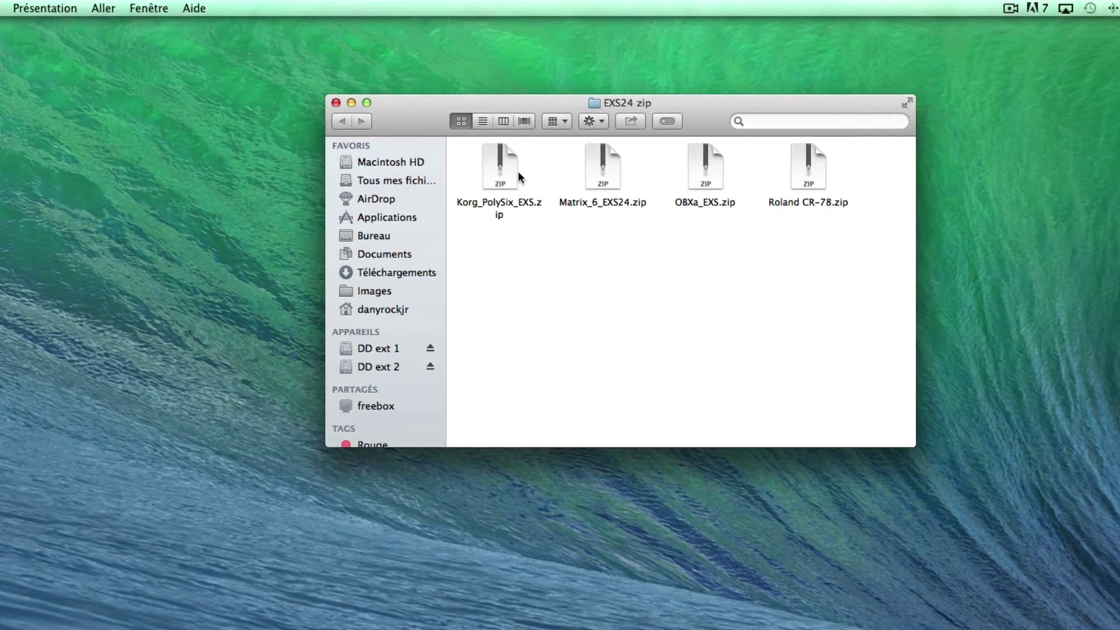
double_click(519, 177)
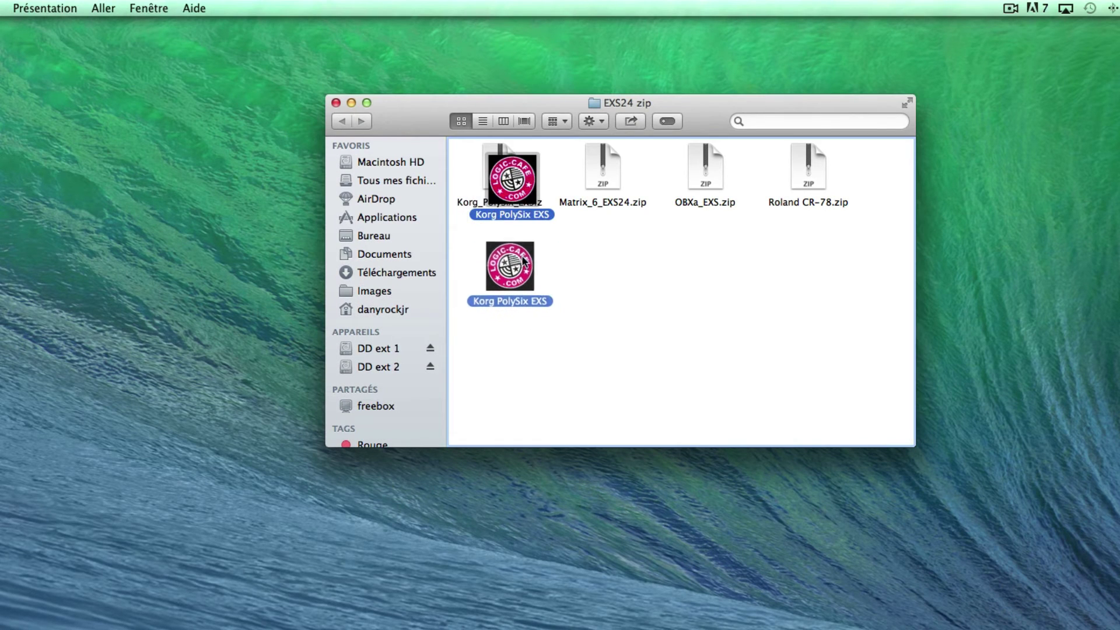
click(522, 323)
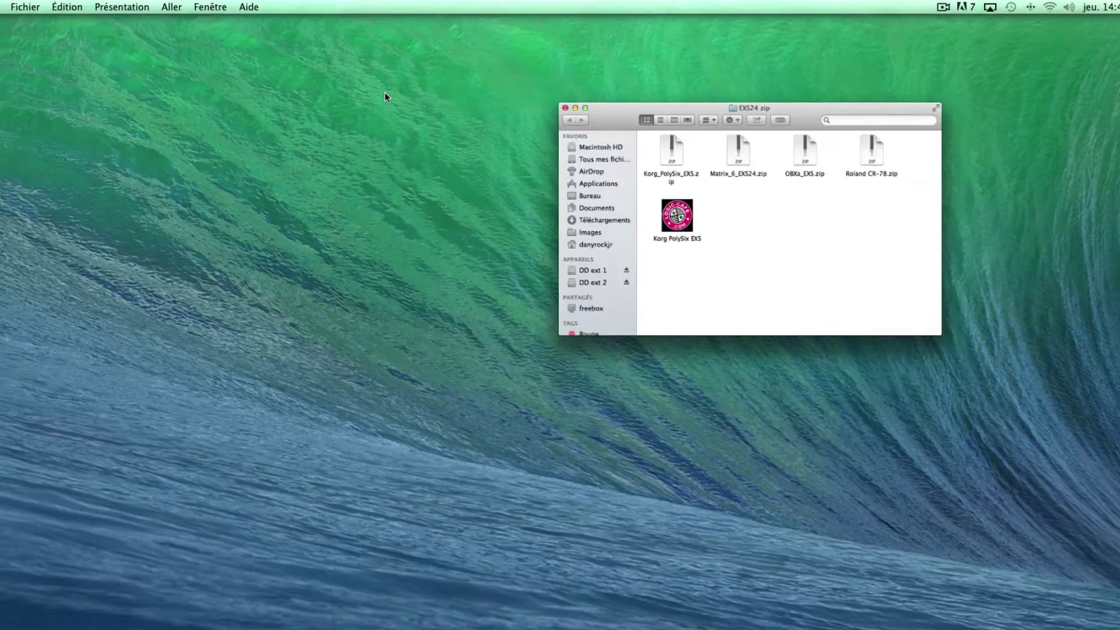
key(super+w)
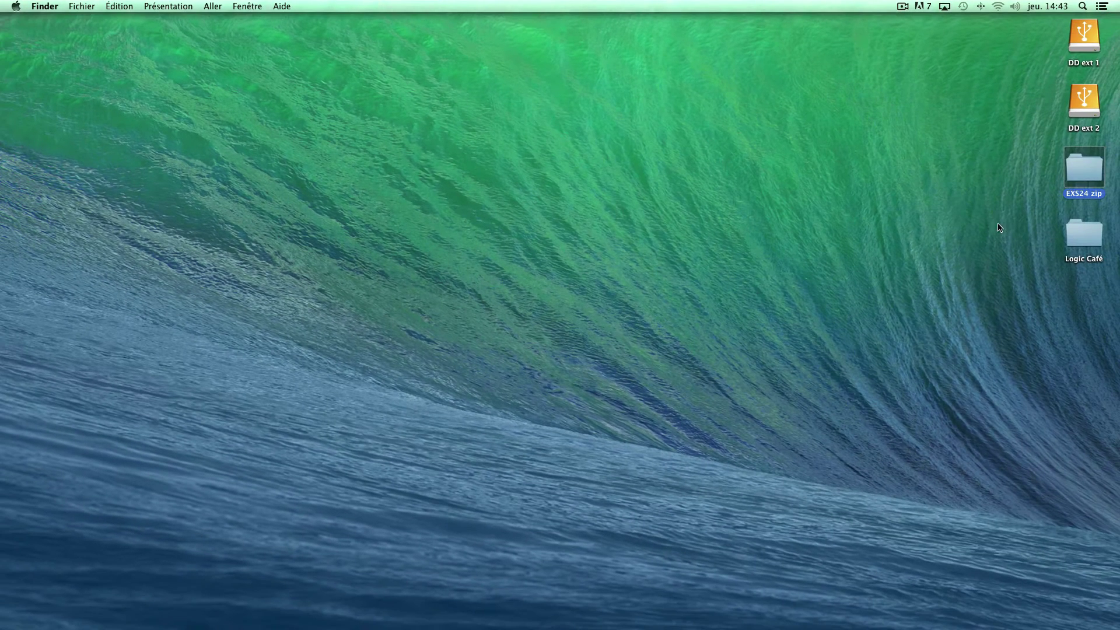
Open the Logic Café folder on the desktop to view the extracted instrument folders, and close its window
double_click(1079, 240)
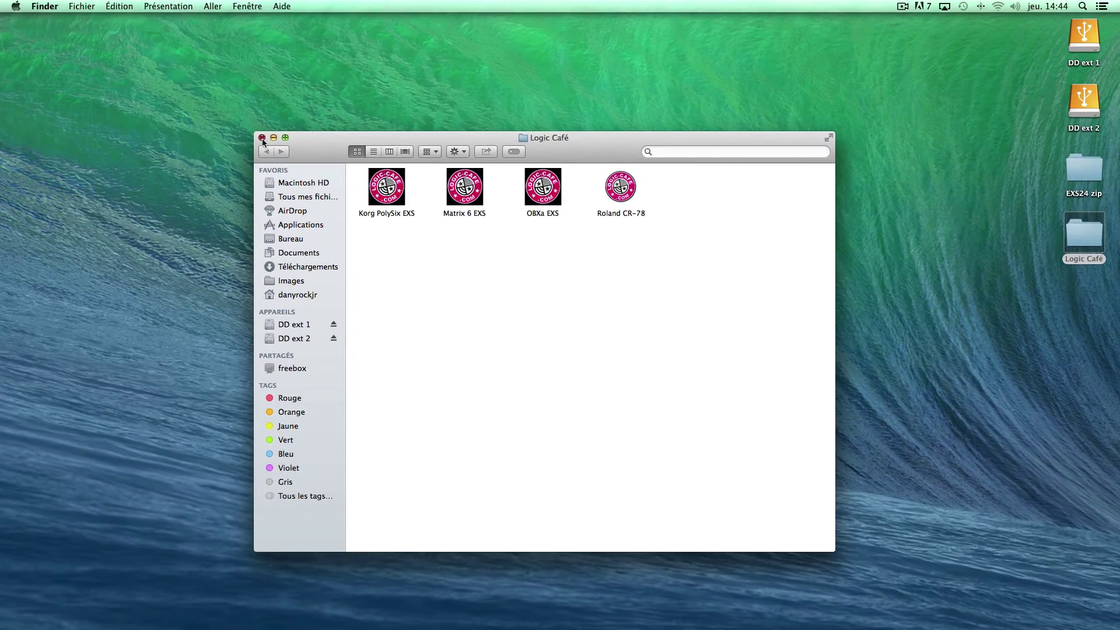
click(134, 26)
click(1040, 303)
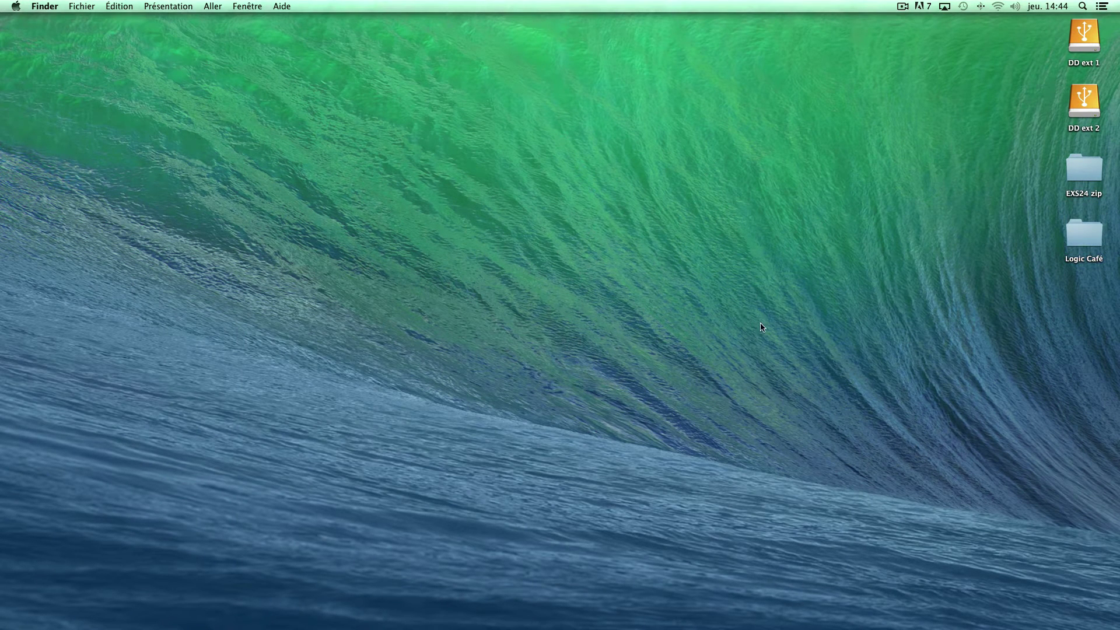
double_click(1084, 243)
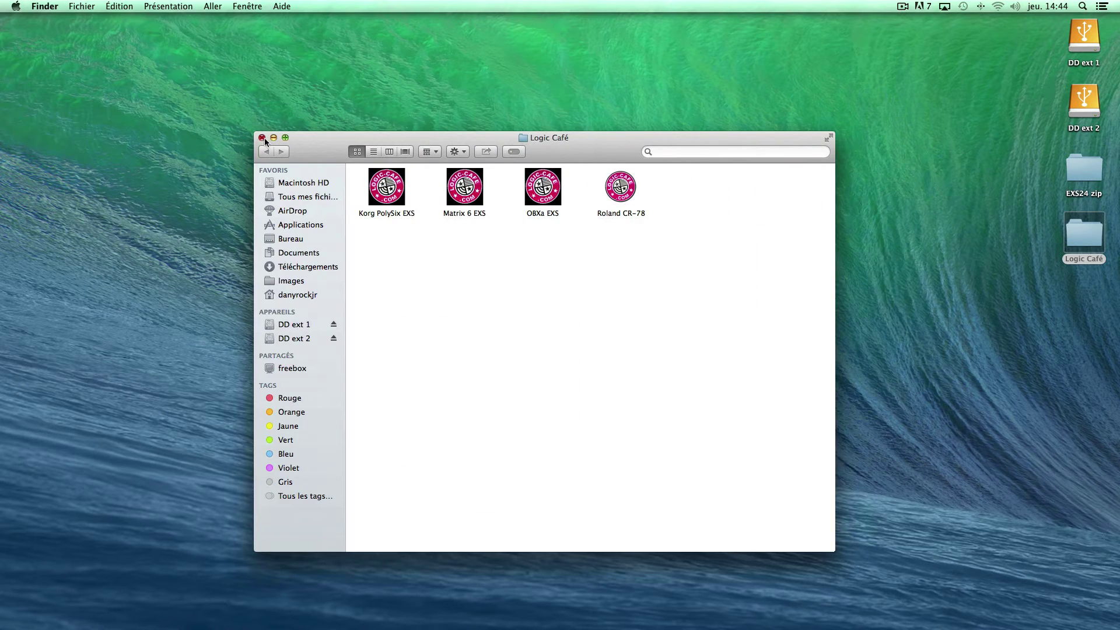
click(262, 138)
mouse_move(754, 616)
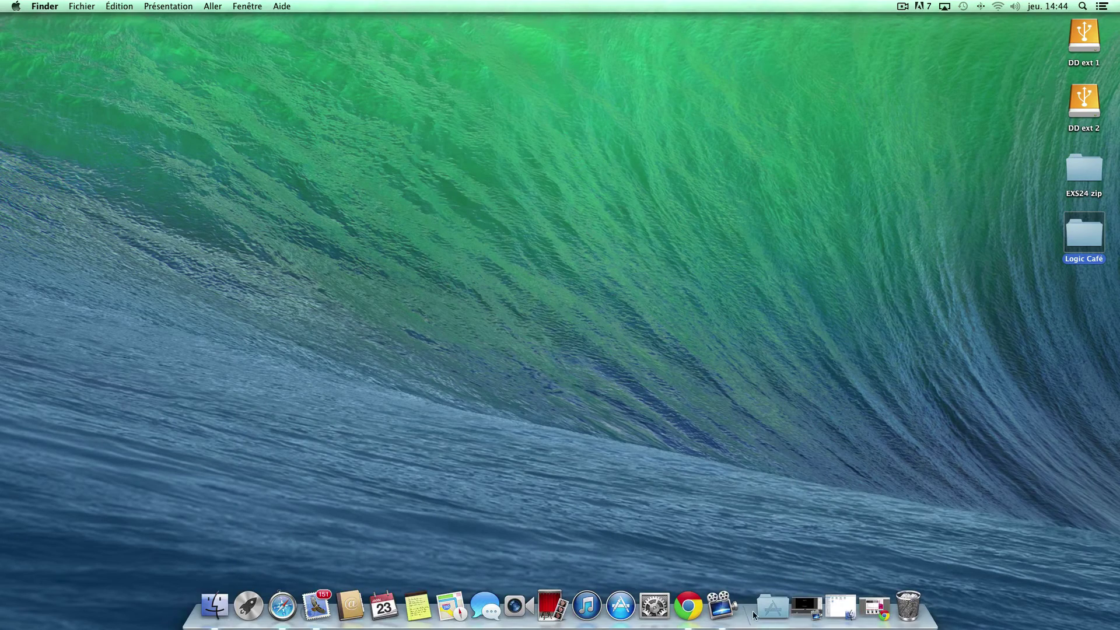
mouse_move(339, 628)
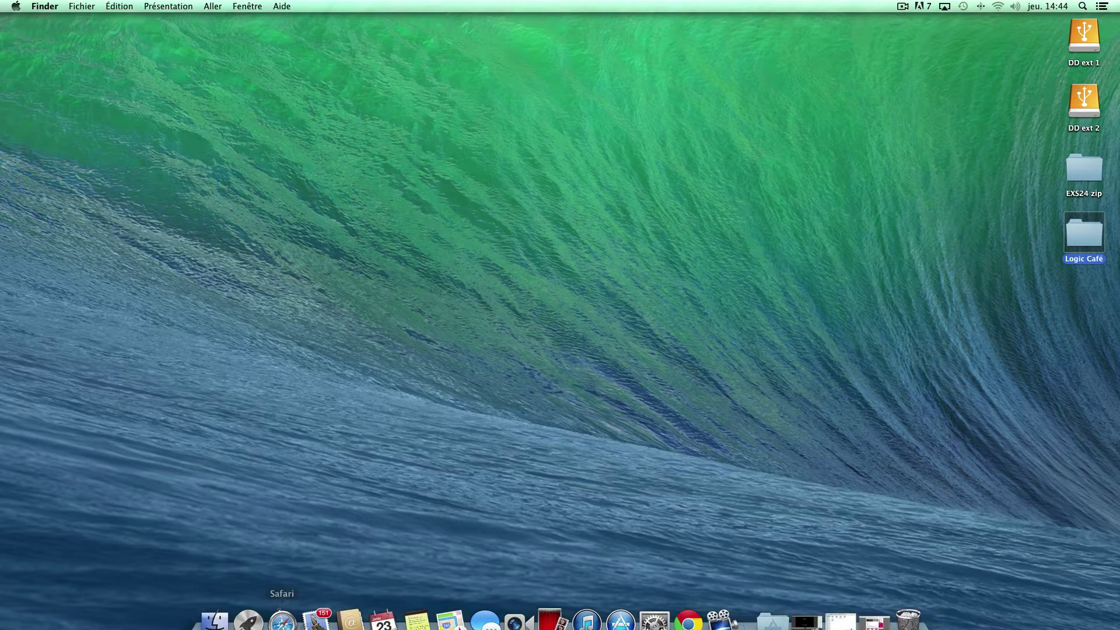
Open a Finder window and go to Macintosh HD > Bibliothèque > Application Support > Logic > Sampler Instruments
click(228, 608)
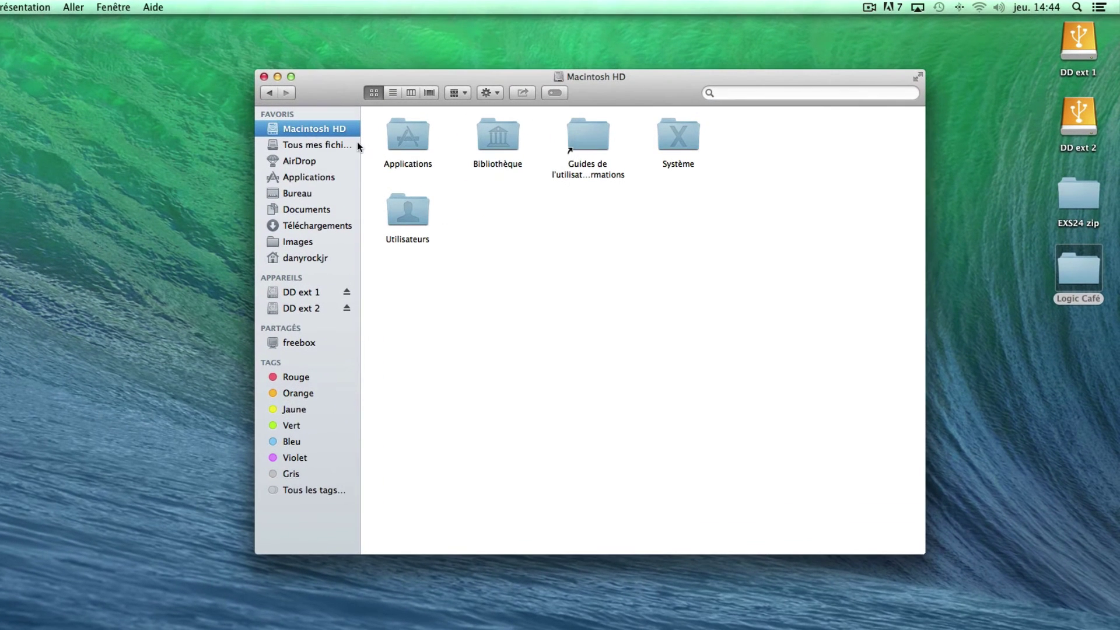
double_click(492, 135)
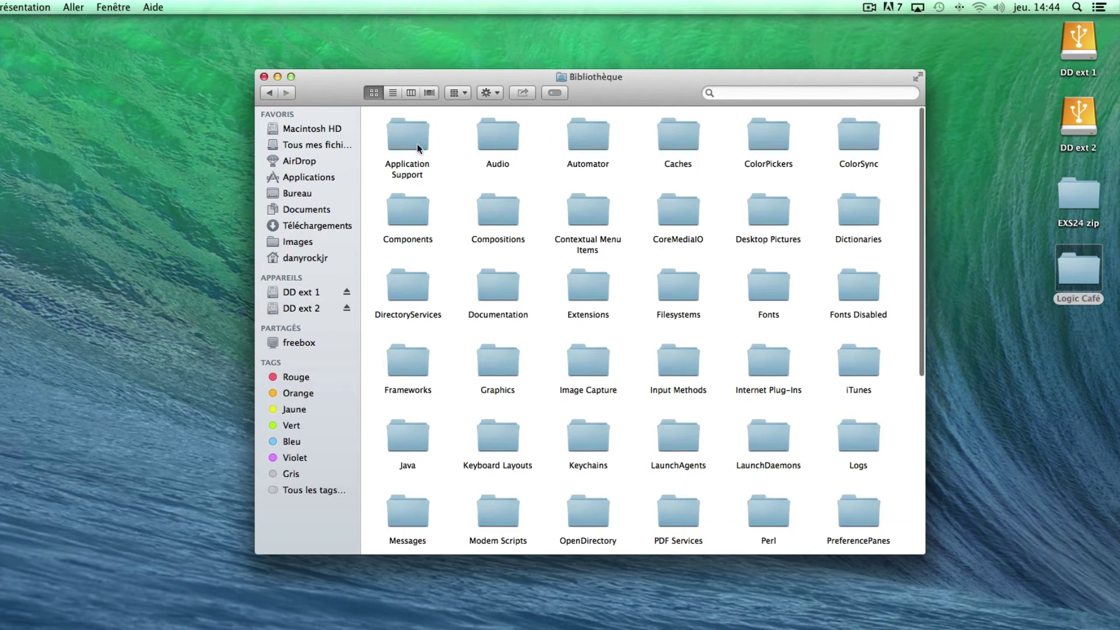
double_click(405, 139)
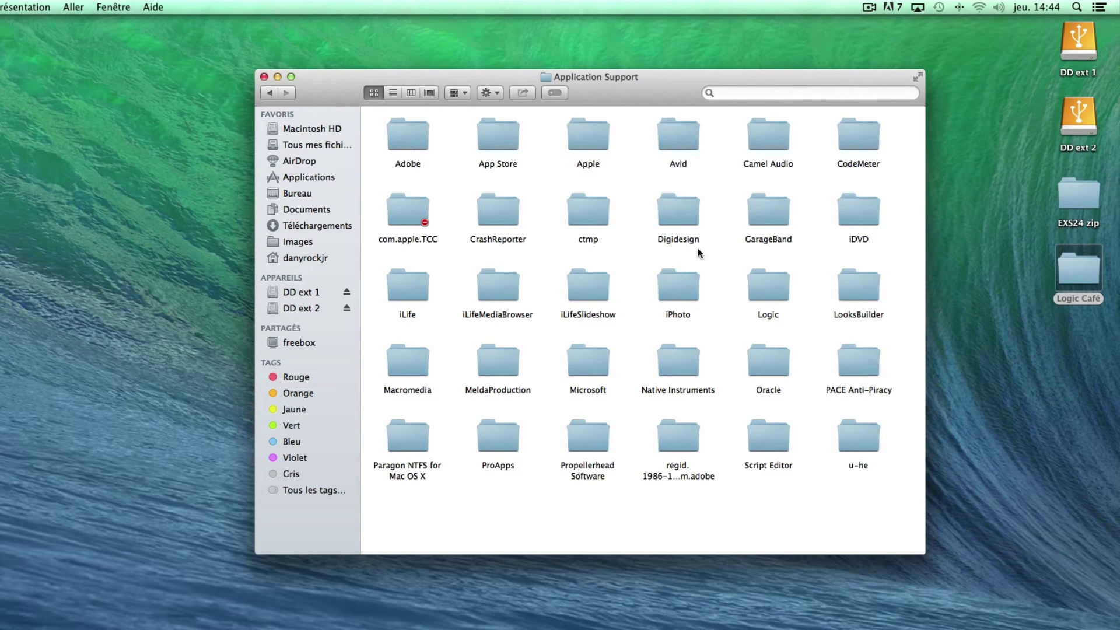
double_click(764, 285)
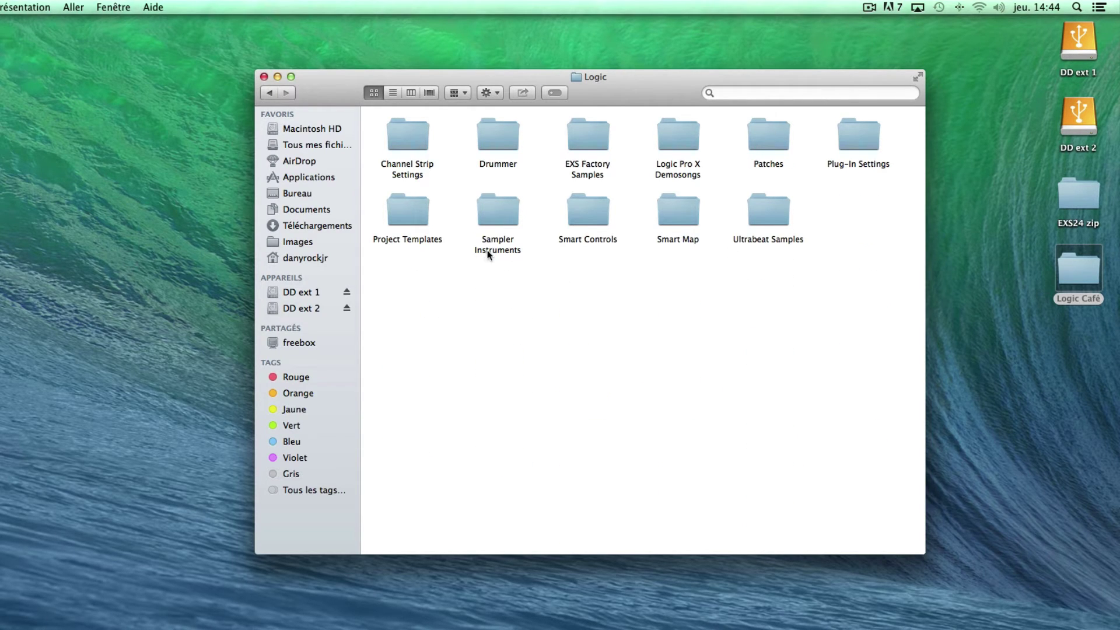
double_click(499, 216)
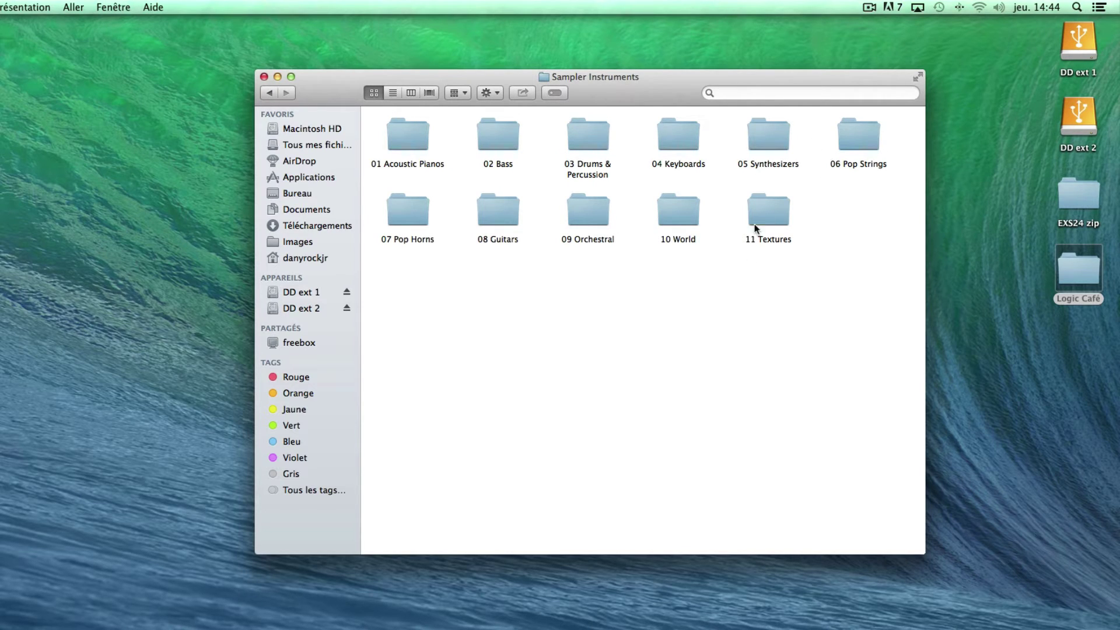
Look inside the 11 Textures folder and its 01 Cinematic Textures subfolder
double_click(775, 212)
double_click(396, 131)
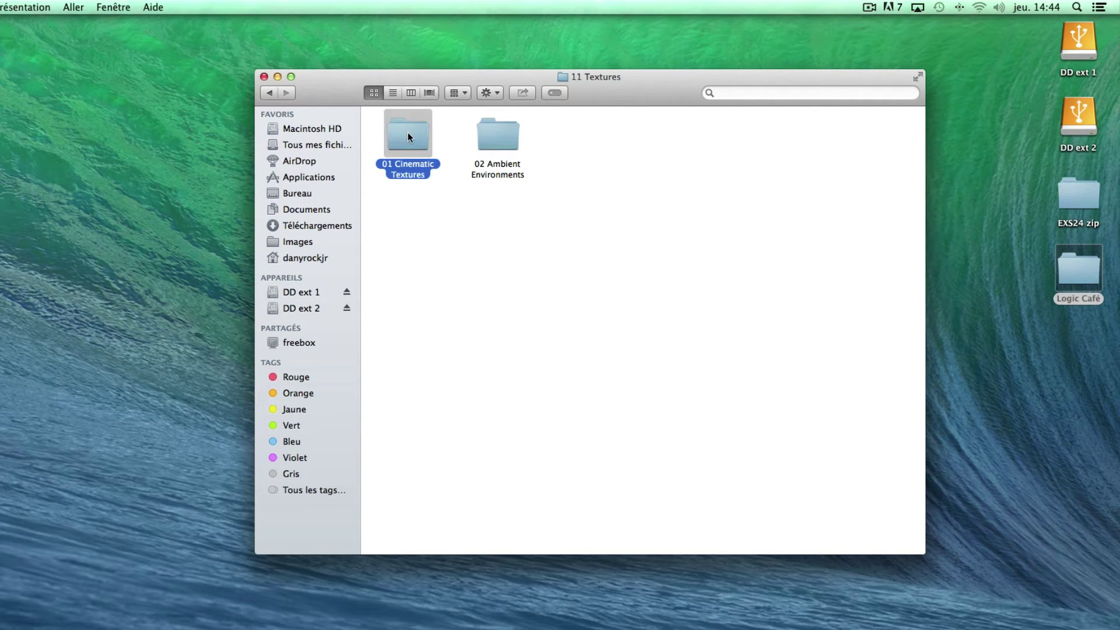
click(266, 92)
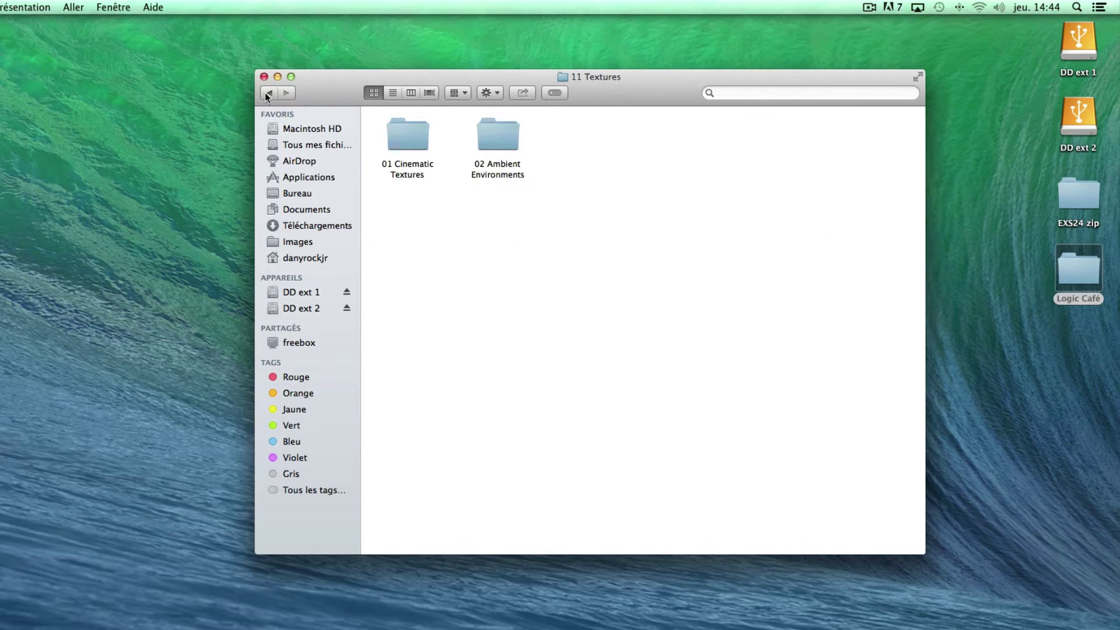
Move the Logic Café folder from the desktop into the Sampler Instruments folder and minimize the window
click(266, 93)
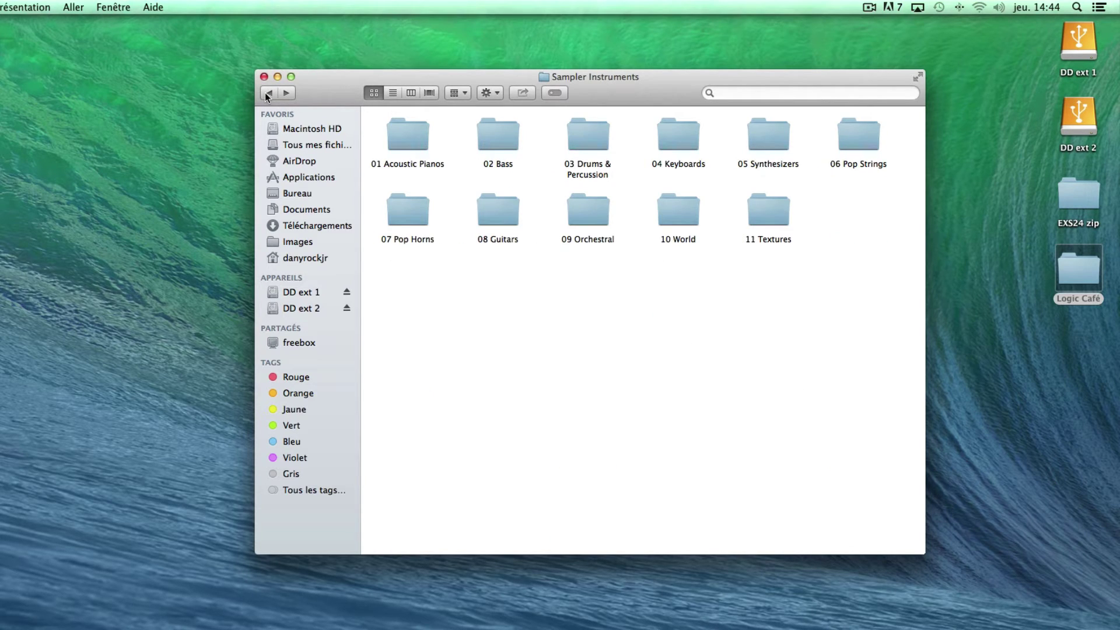
drag(1074, 269, 852, 210)
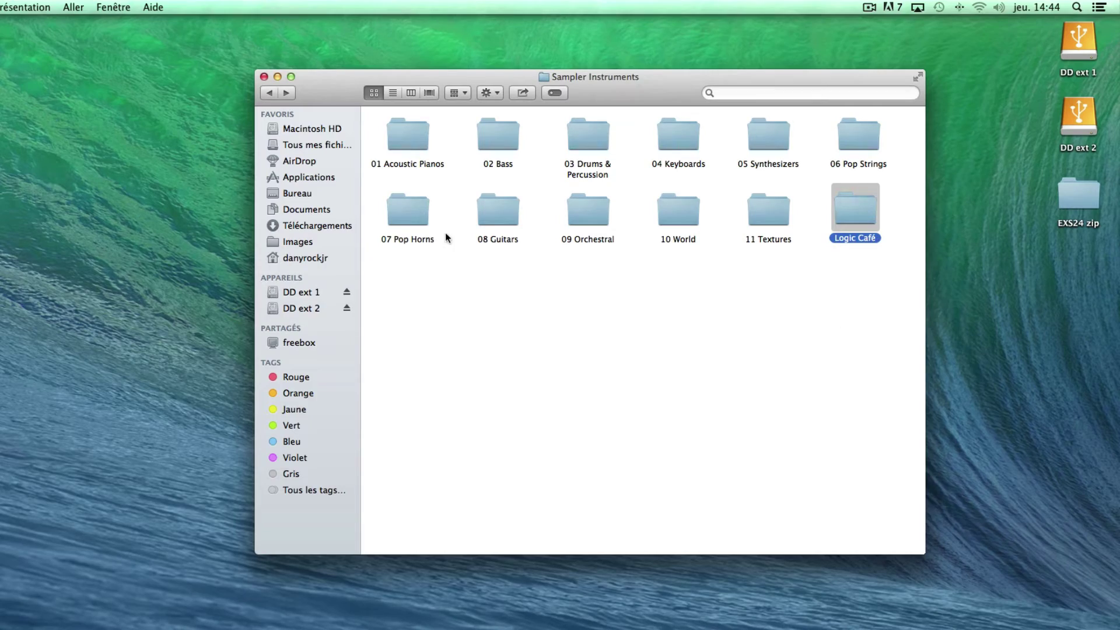
click(276, 79)
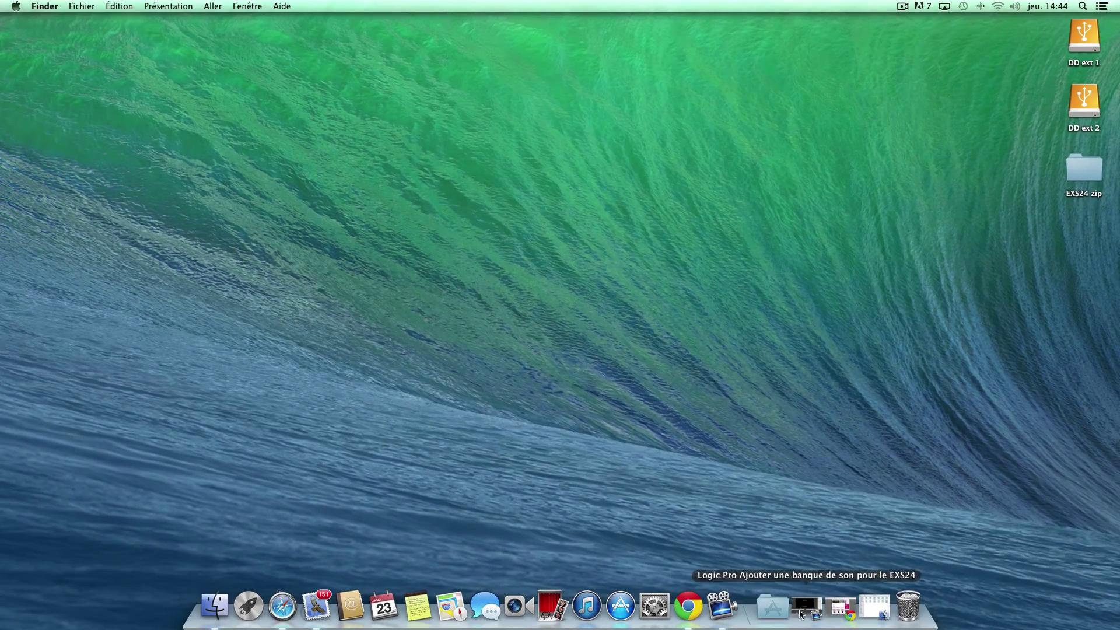
Launch Logic Pro X from the Applications folder and create one software instrument track
click(773, 607)
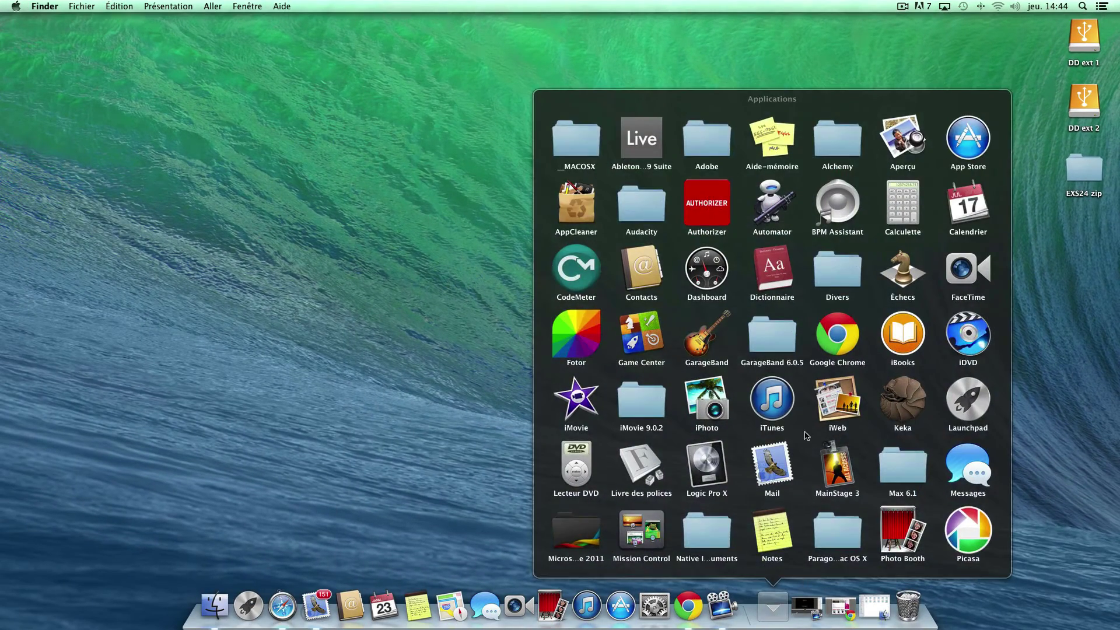
scroll(803, 435, down, 5)
scroll(795, 438, down, 2)
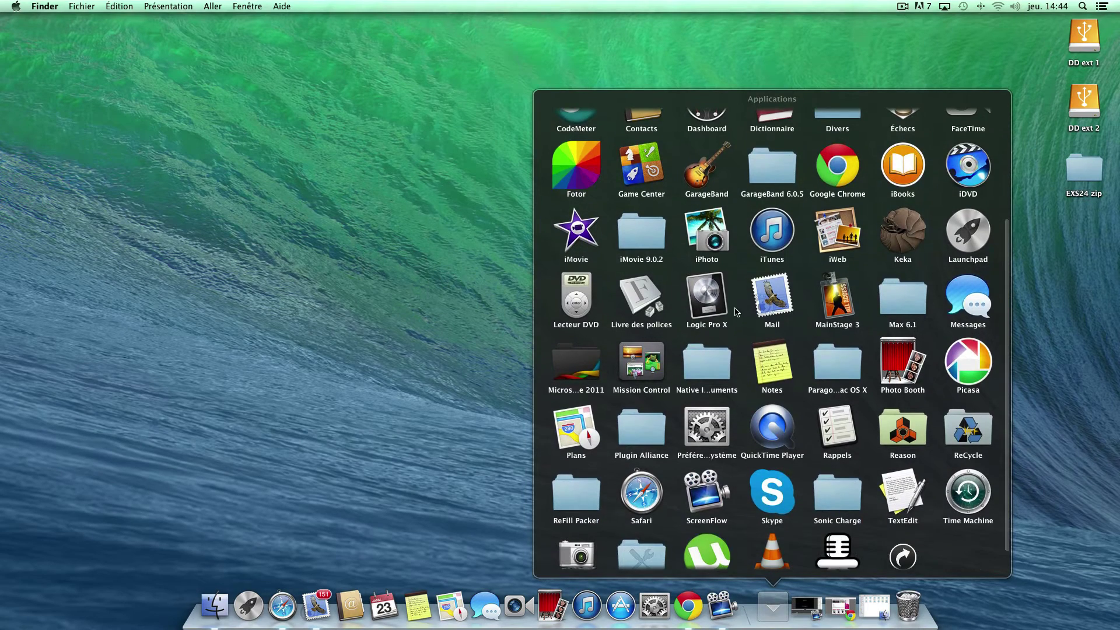
click(710, 302)
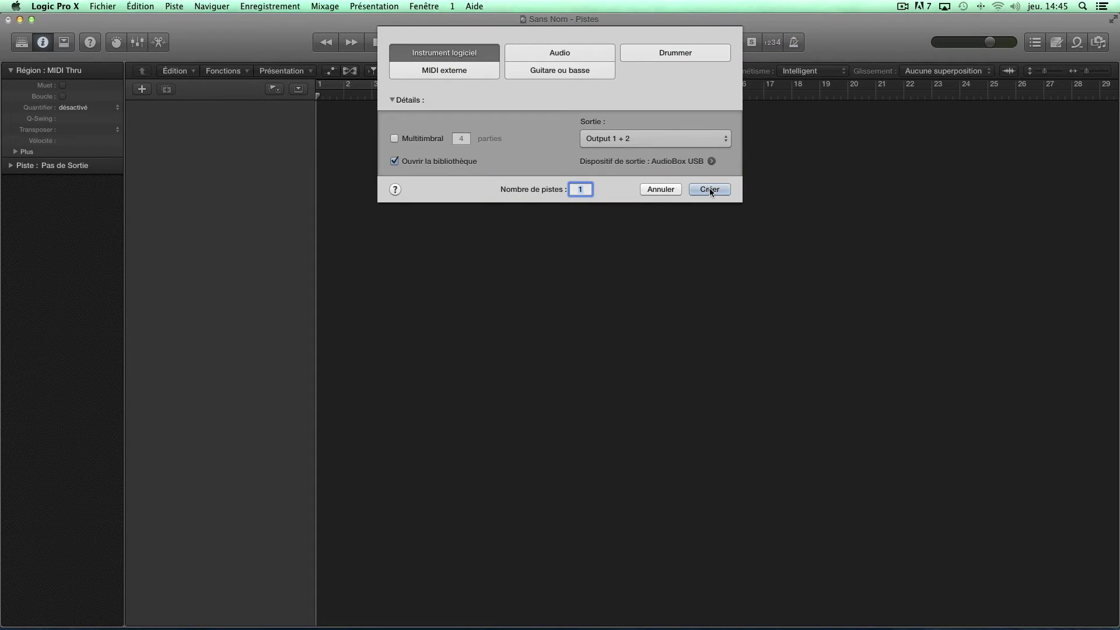
key(Return)
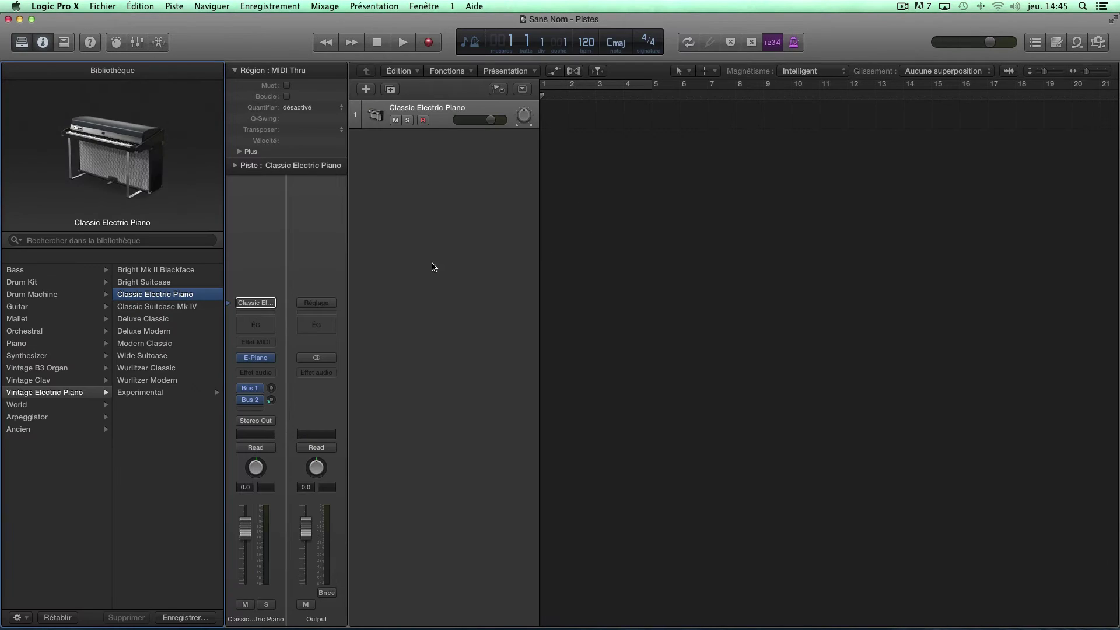
Replace the track's E-Piano instrument with EXS24 (Sampler) in Stéréo and move its window clear of the channel strips
click(274, 358)
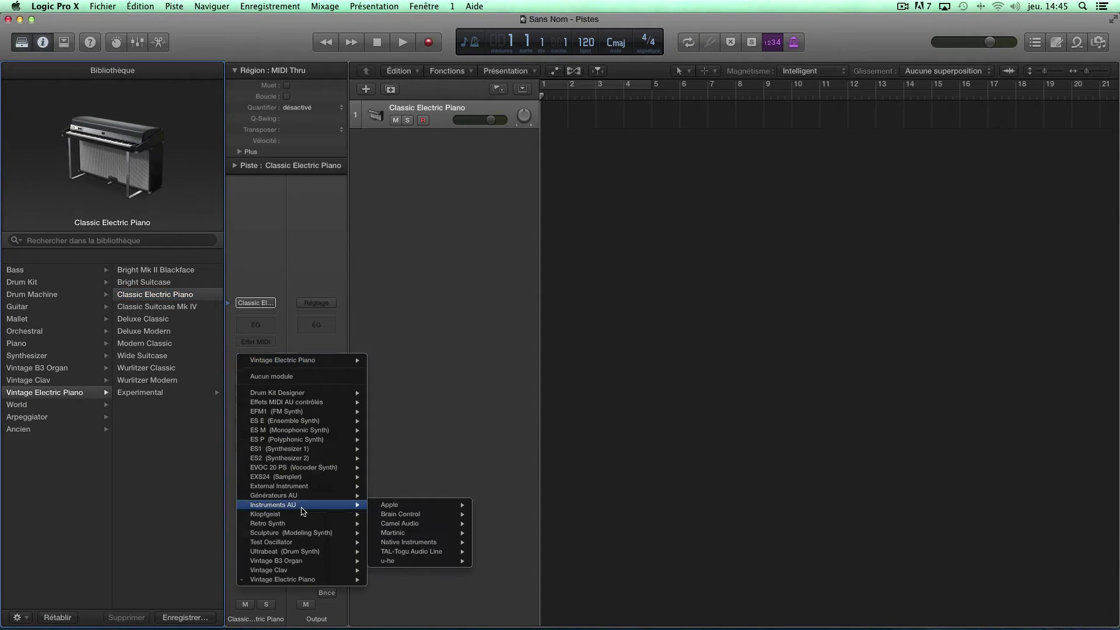
mouse_move(325, 477)
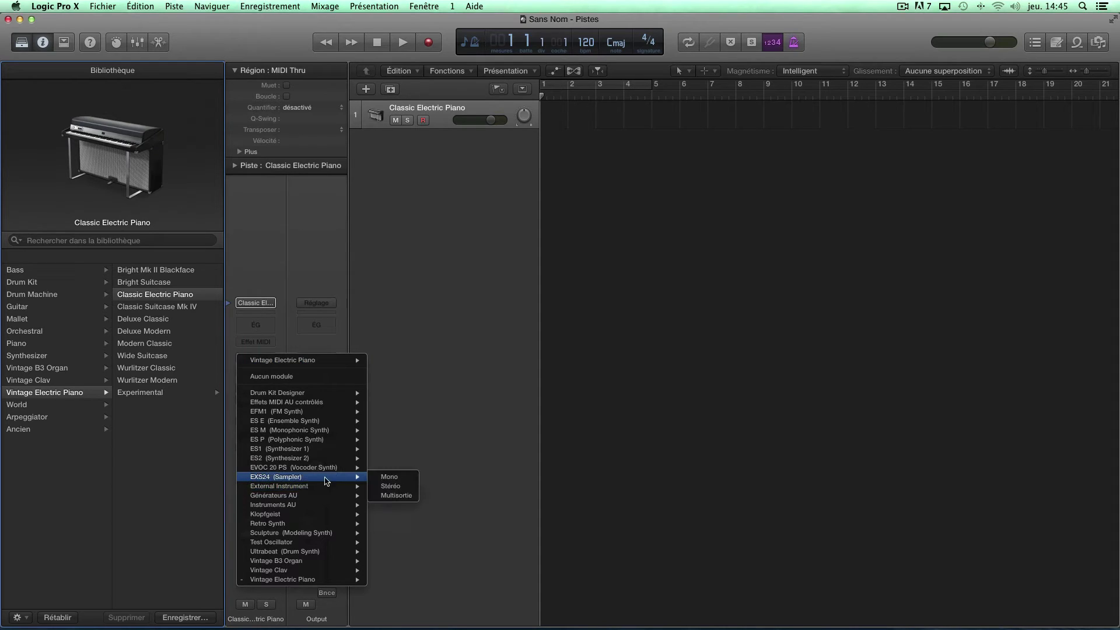
click(387, 487)
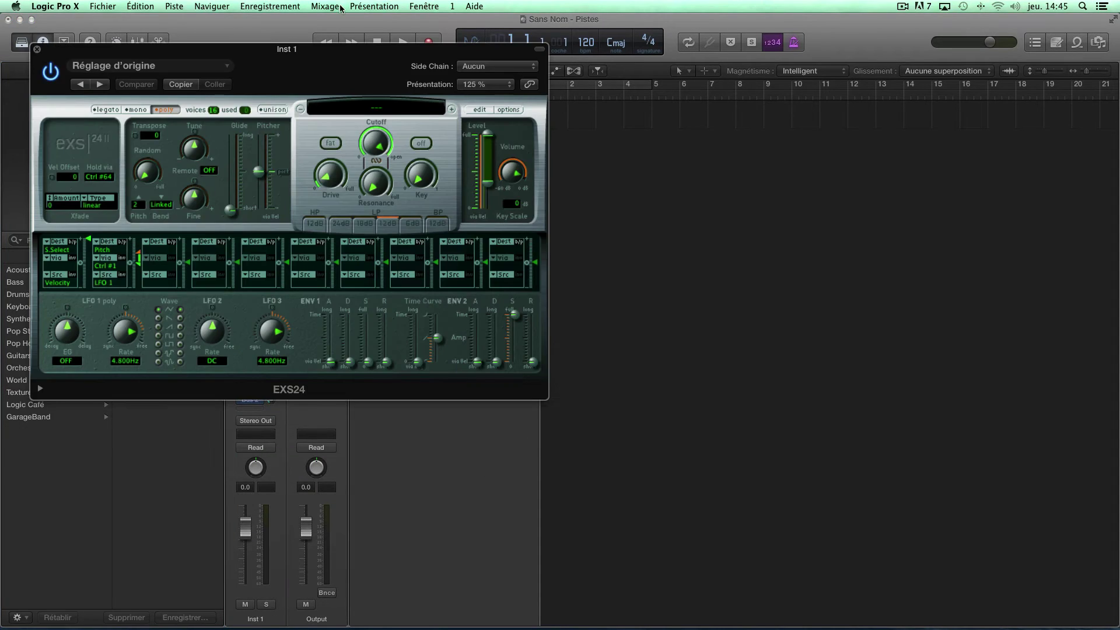
drag(344, 57, 626, 146)
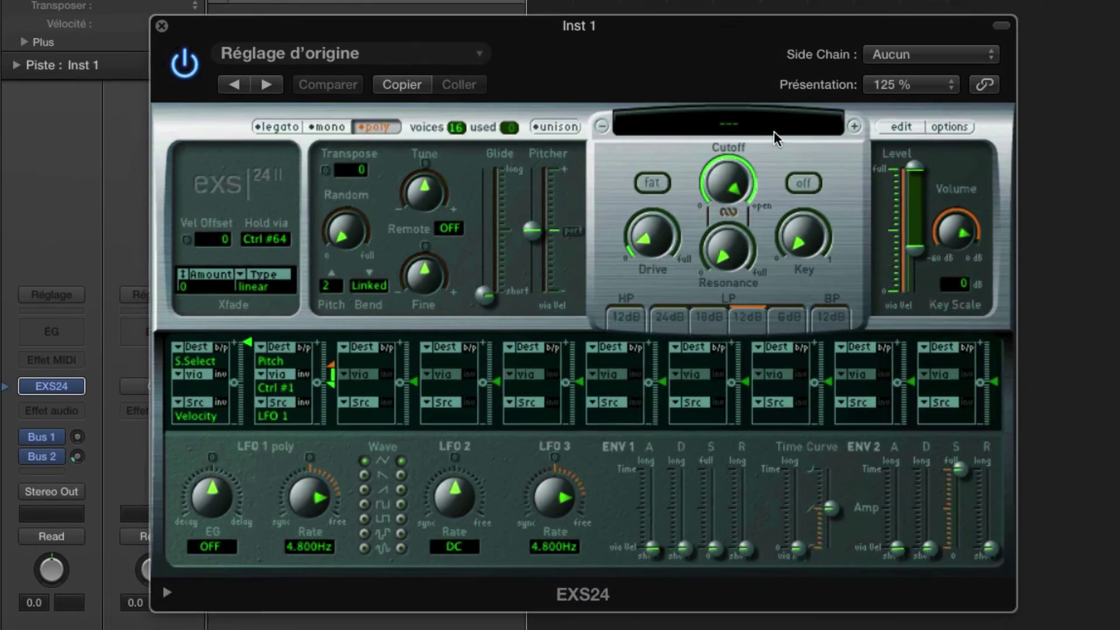
Load CHORD1 from Logic Café's Korg PolySix EXS files into the EXS24, using the samples found under /Library/Application Support/Logic
click(685, 198)
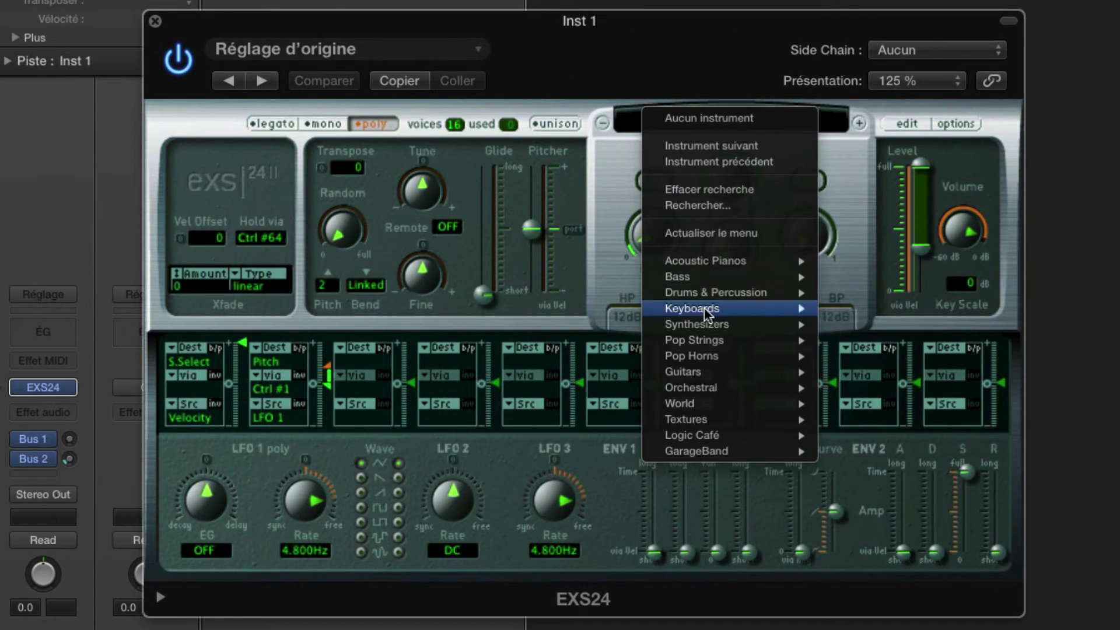
mouse_move(712, 421)
mouse_move(680, 437)
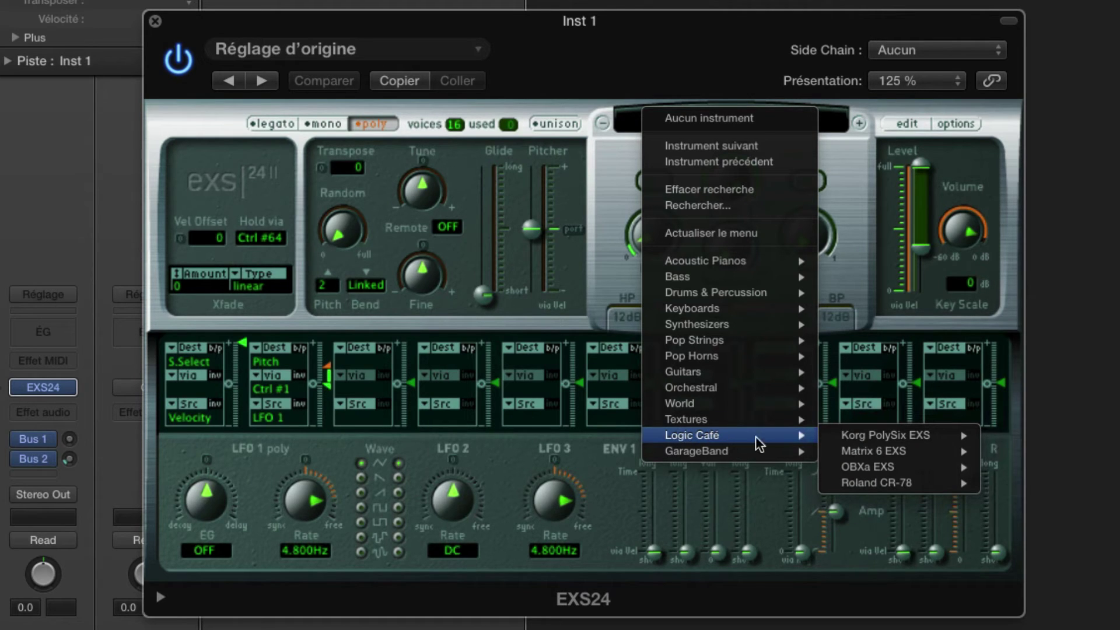
mouse_move(847, 439)
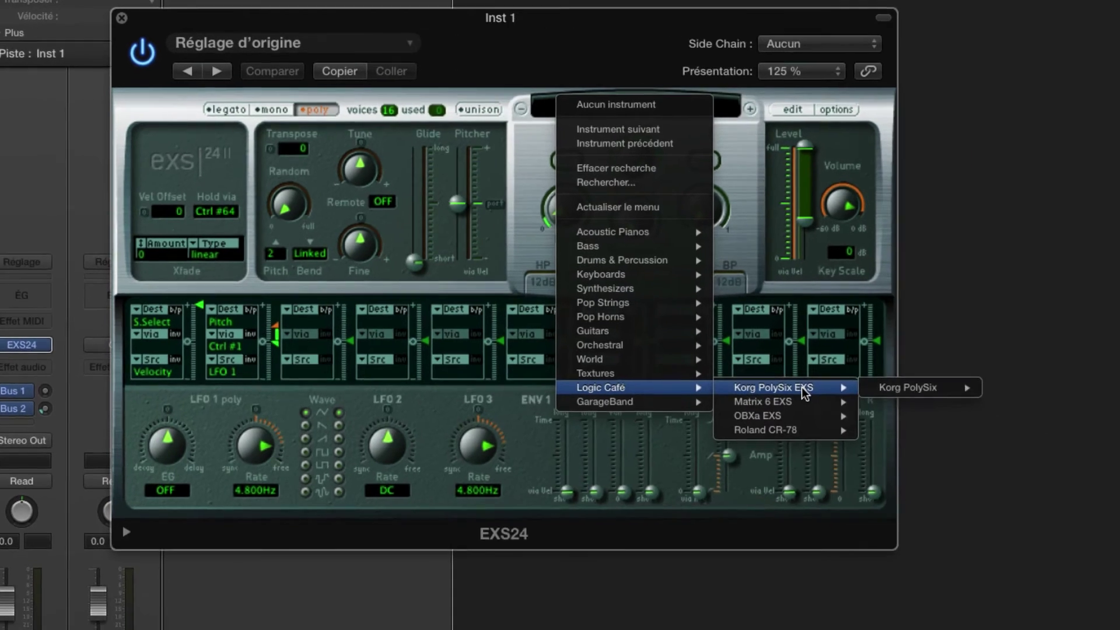
mouse_move(920, 393)
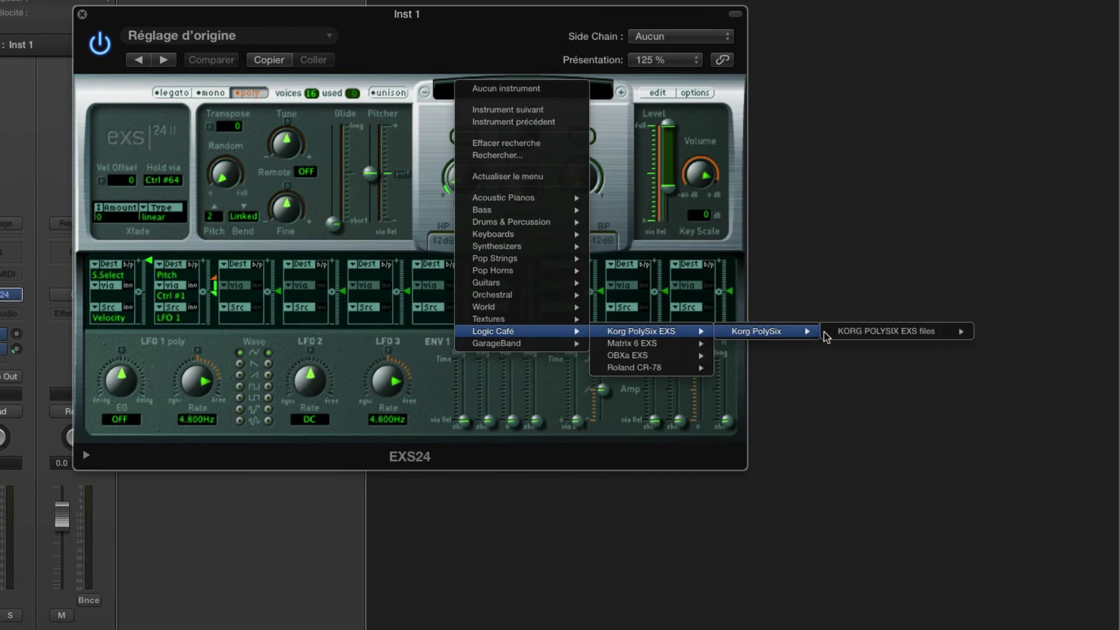
mouse_move(1035, 393)
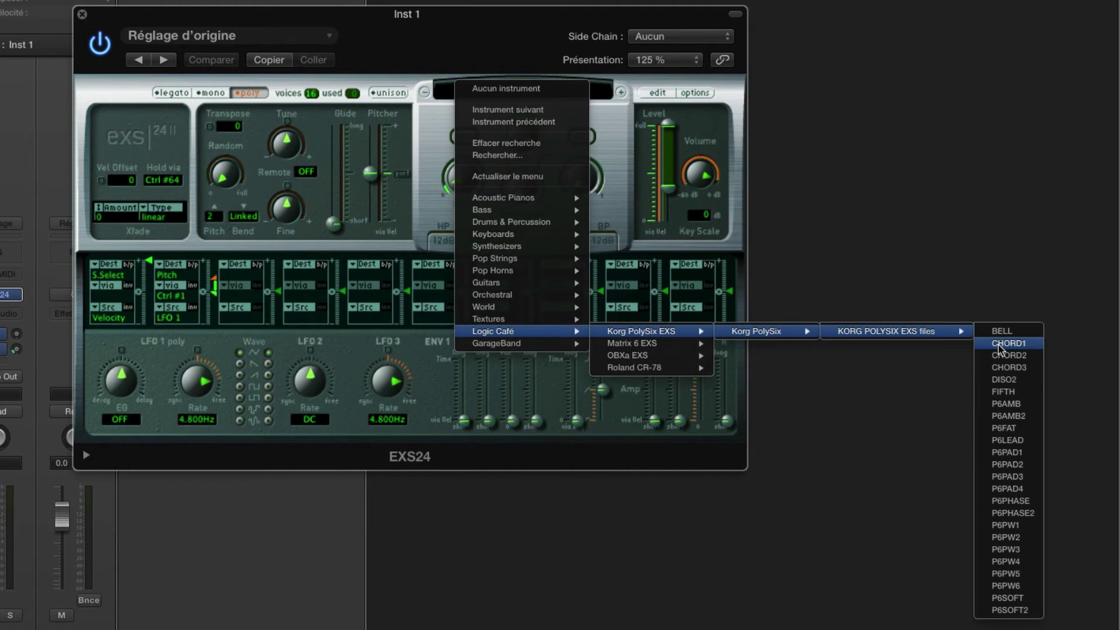
click(1000, 344)
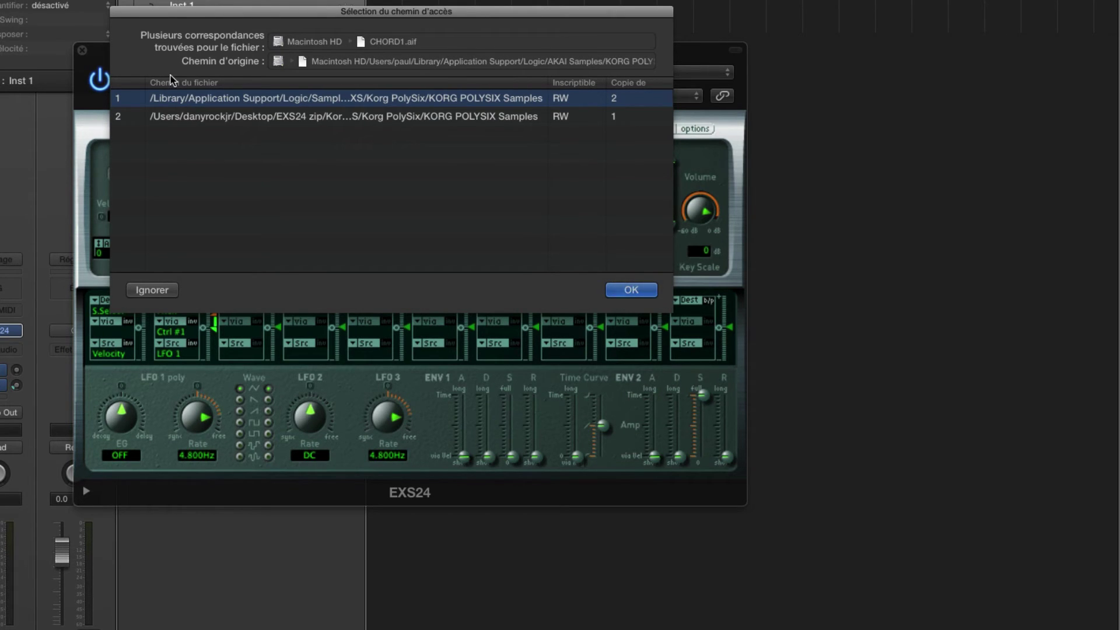
click(621, 293)
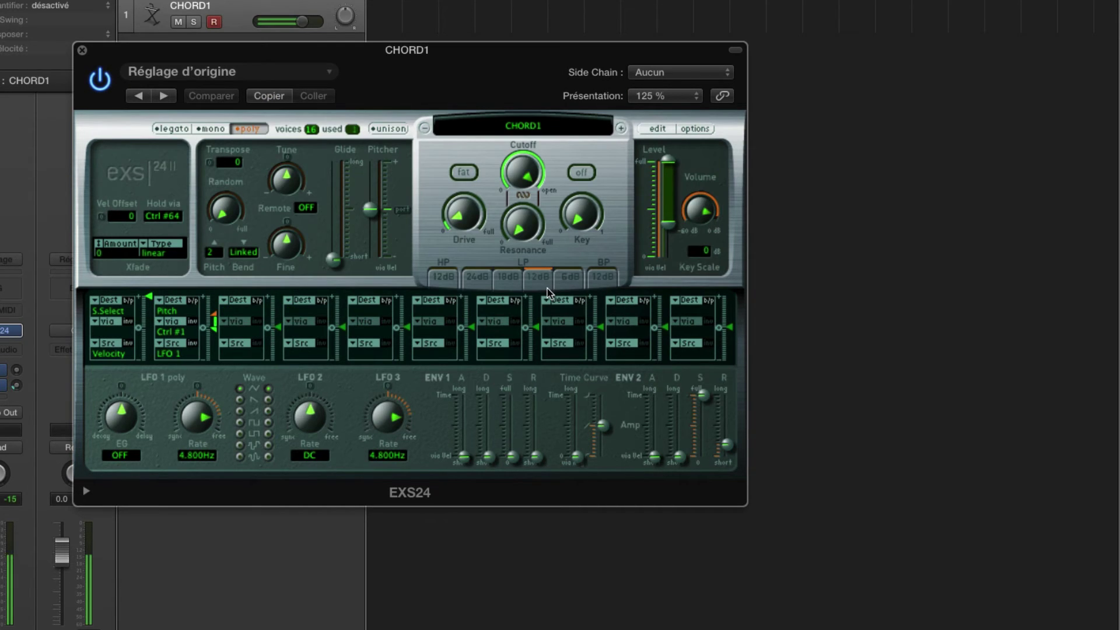
Load the MATRIX 6 003 instrument from Logic Café's Matrix 6 EXS folder into the EXS24
click(554, 133)
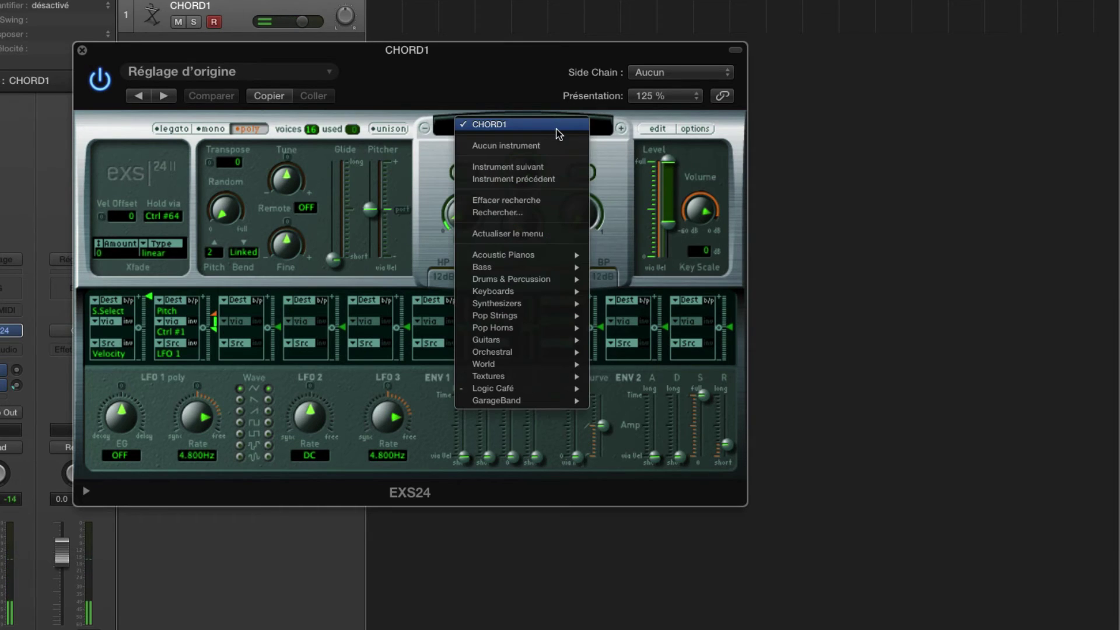
mouse_move(559, 388)
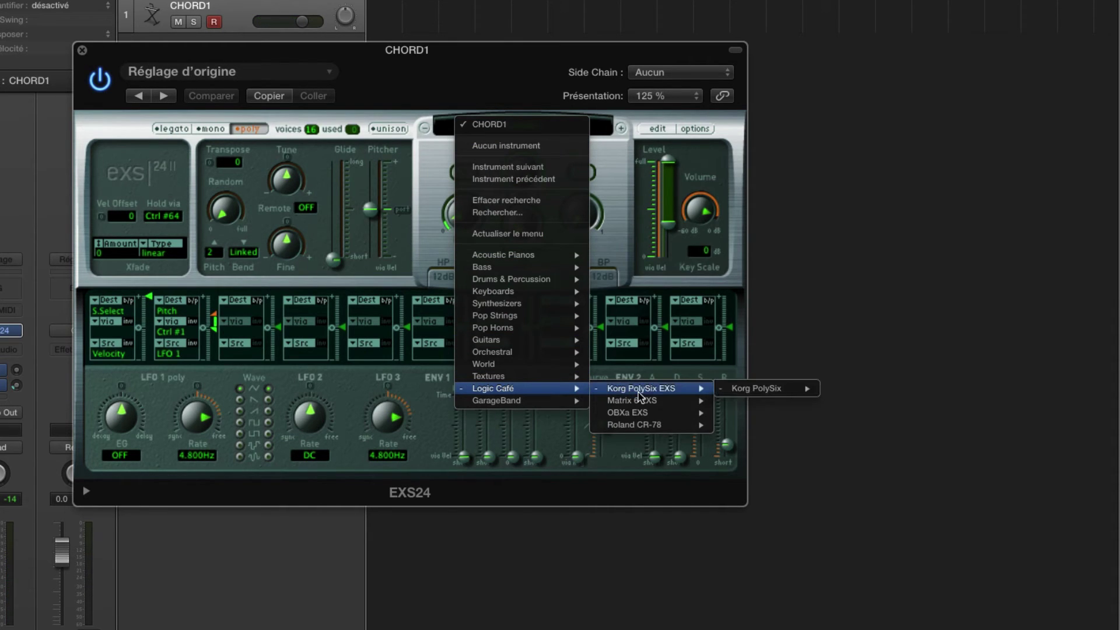
mouse_move(655, 408)
mouse_move(760, 410)
mouse_move(840, 407)
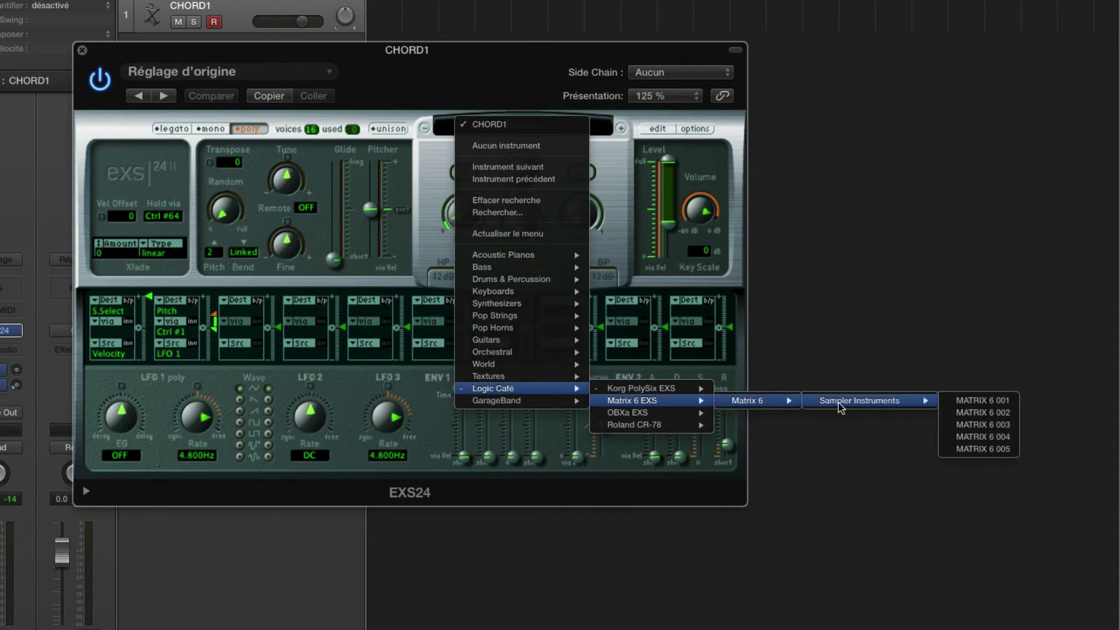
click(970, 425)
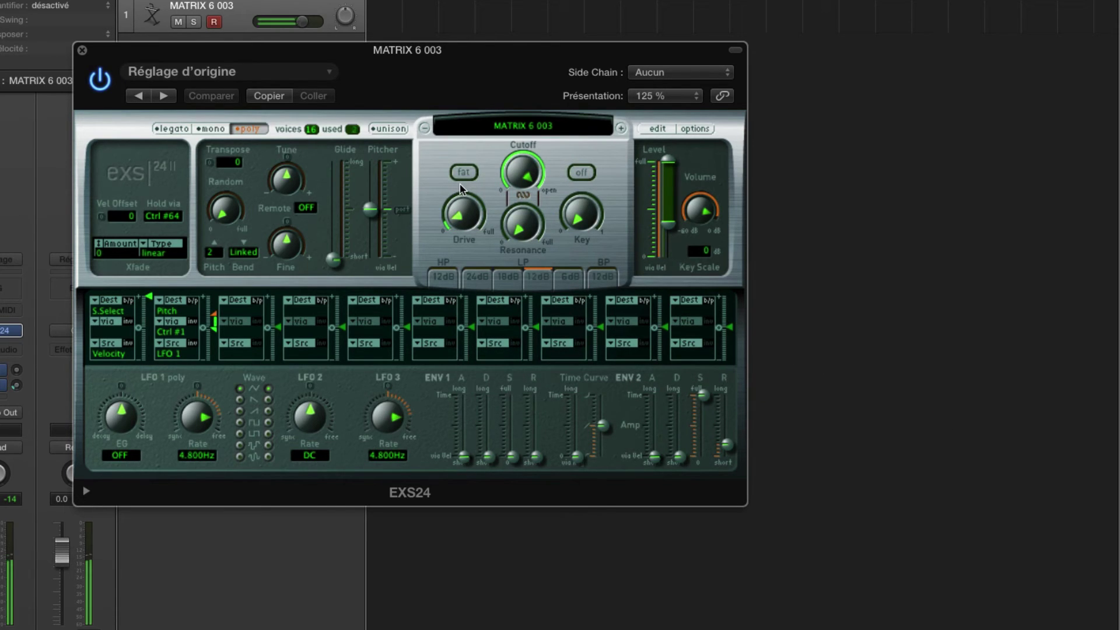
Load the OBXa 4 instrument from Logic Café's OBXa EXS folder into the EXS24
click(467, 129)
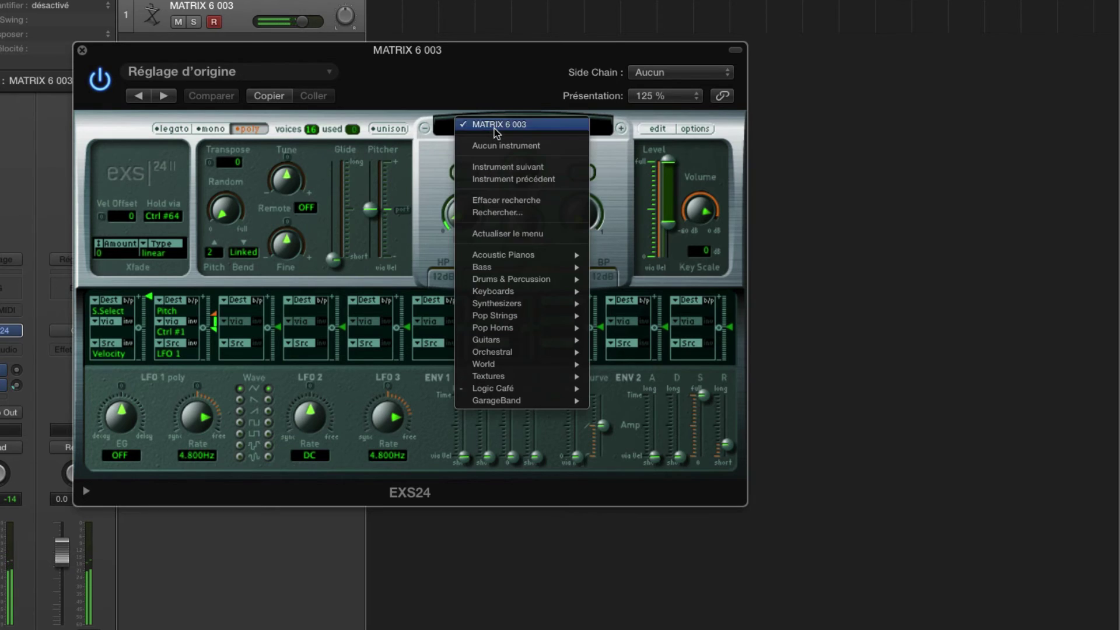
mouse_move(533, 391)
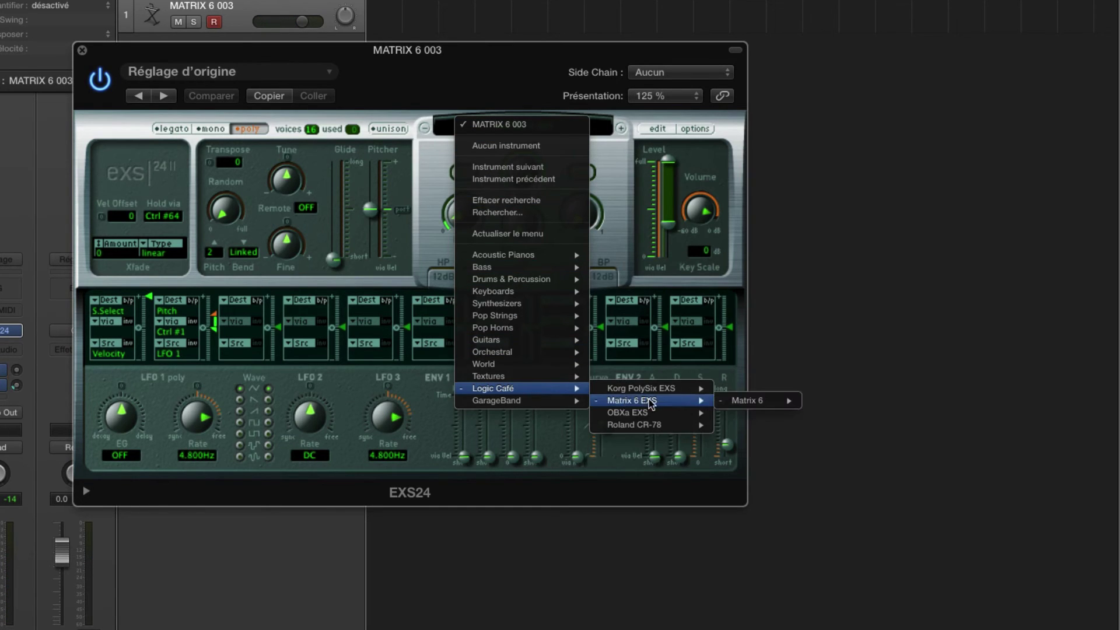
mouse_move(657, 413)
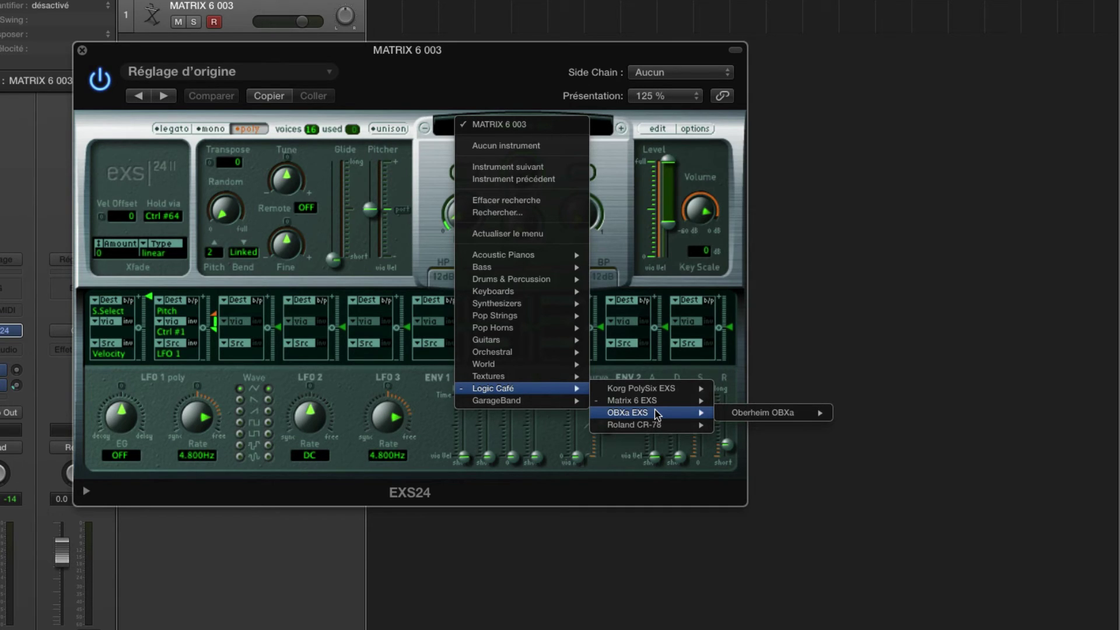
mouse_move(749, 416)
mouse_move(905, 415)
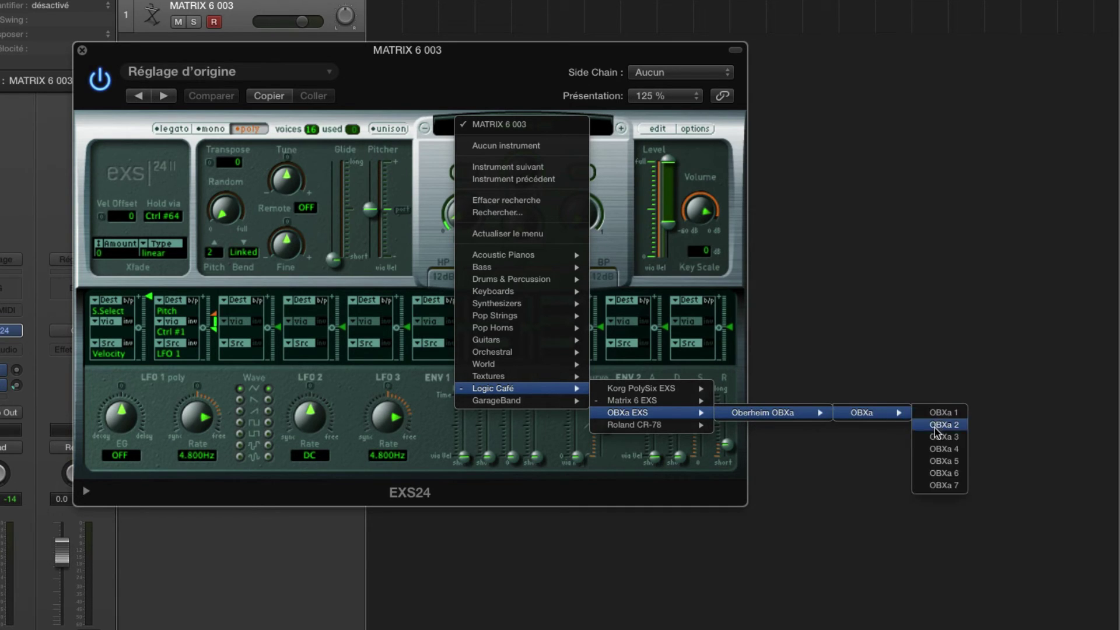
click(938, 449)
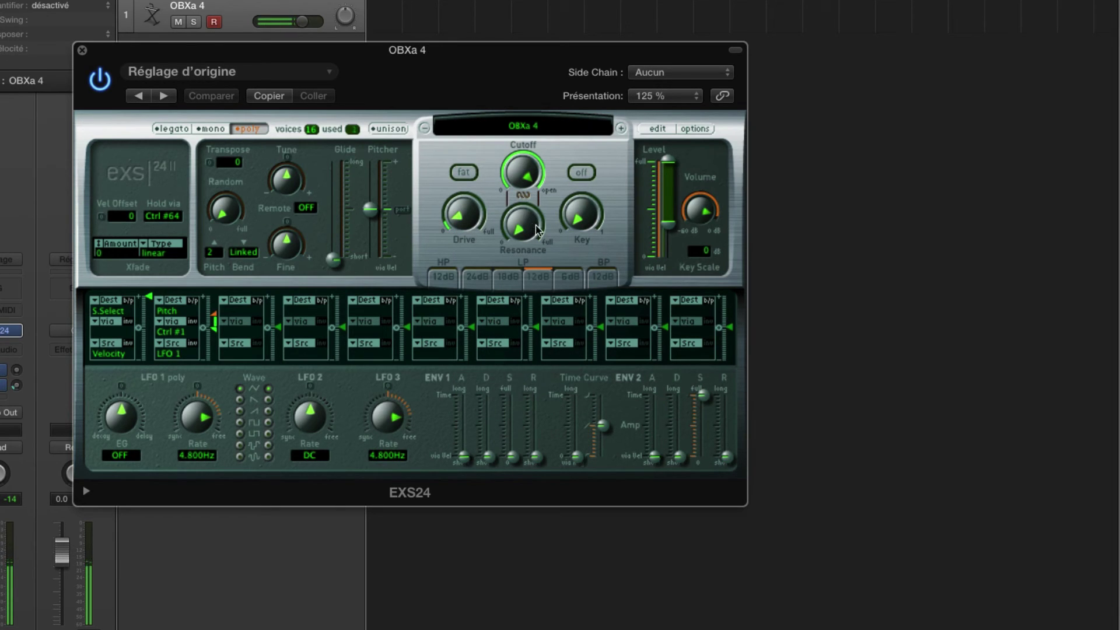
Load the Roland CR-78 instrument from Logic Café's Roland CR-78 Sampler Instruments folder into the EXS24
click(532, 123)
mouse_move(569, 388)
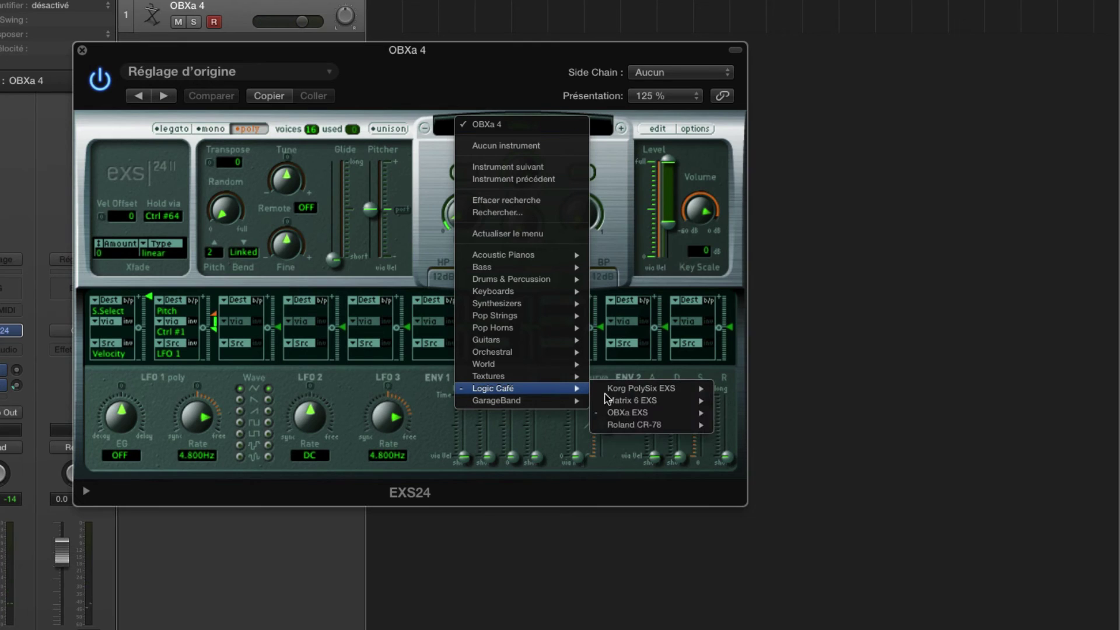
mouse_move(776, 426)
mouse_move(899, 430)
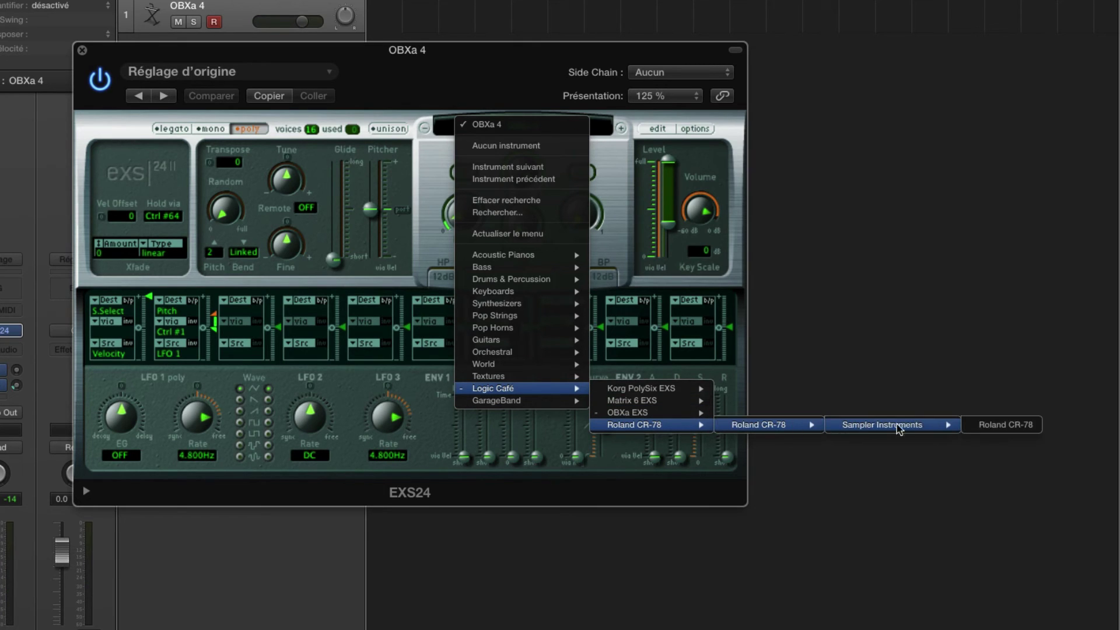
click(985, 431)
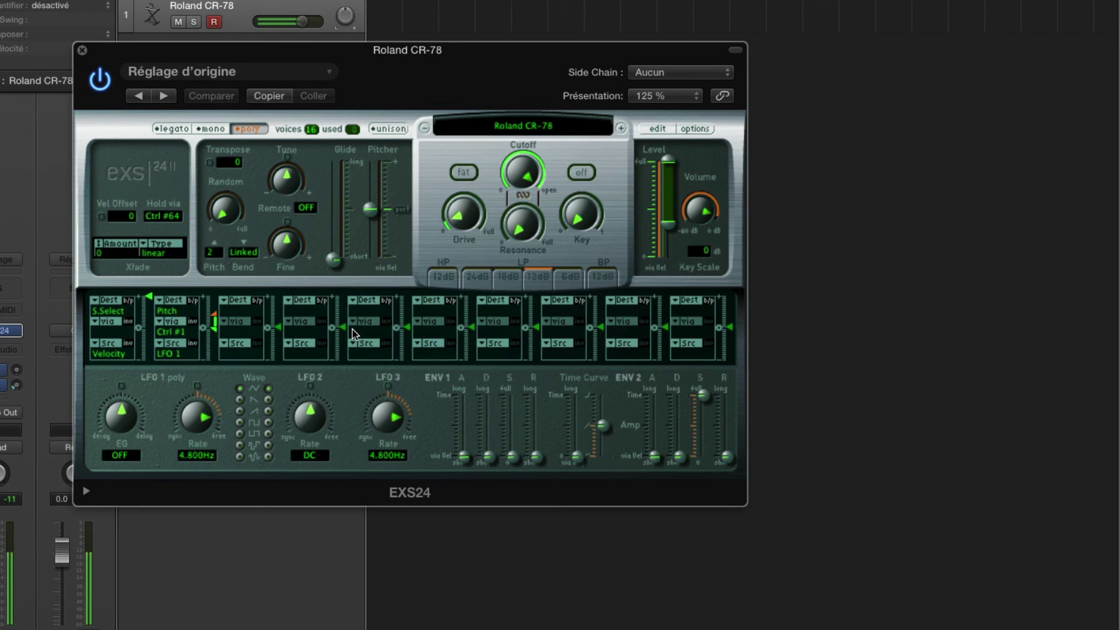
click(573, 126)
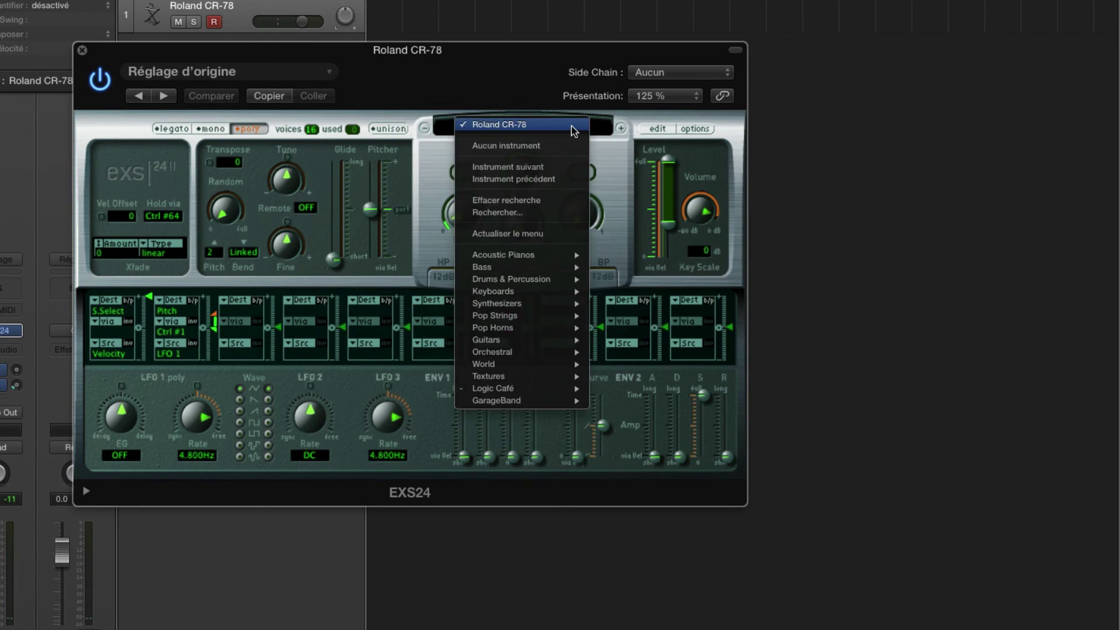
mouse_move(536, 389)
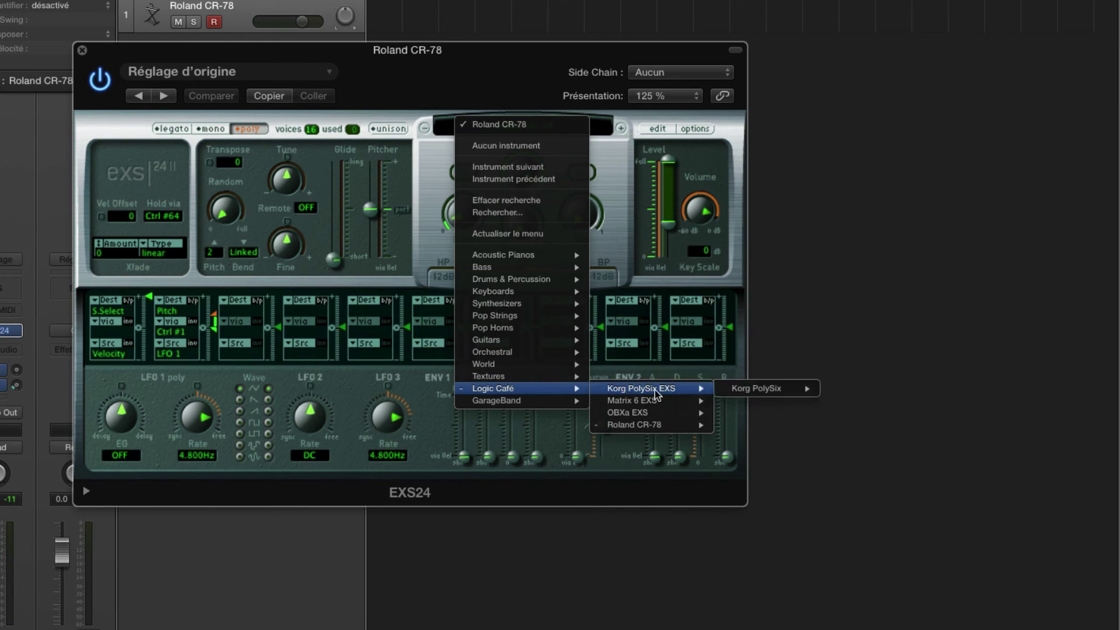
mouse_move(781, 388)
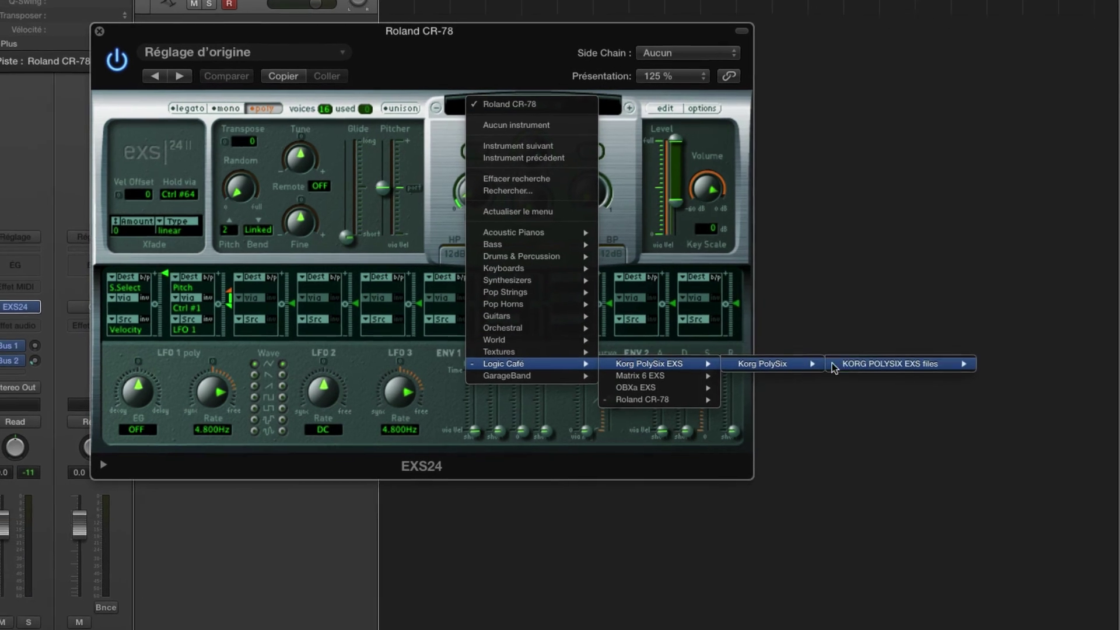
mouse_move(925, 389)
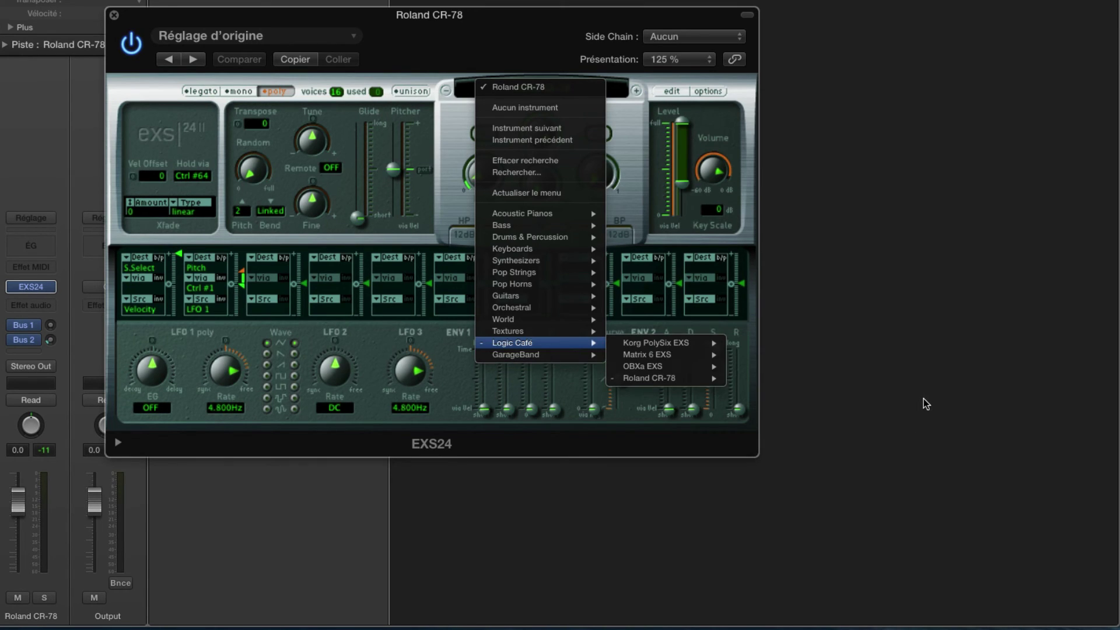
click(852, 401)
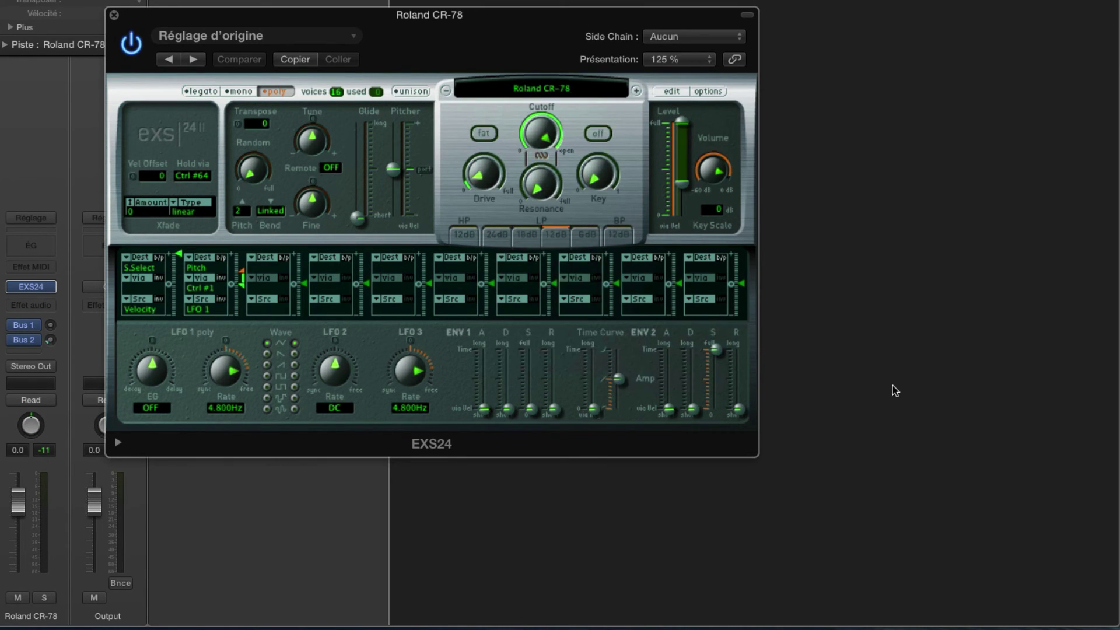